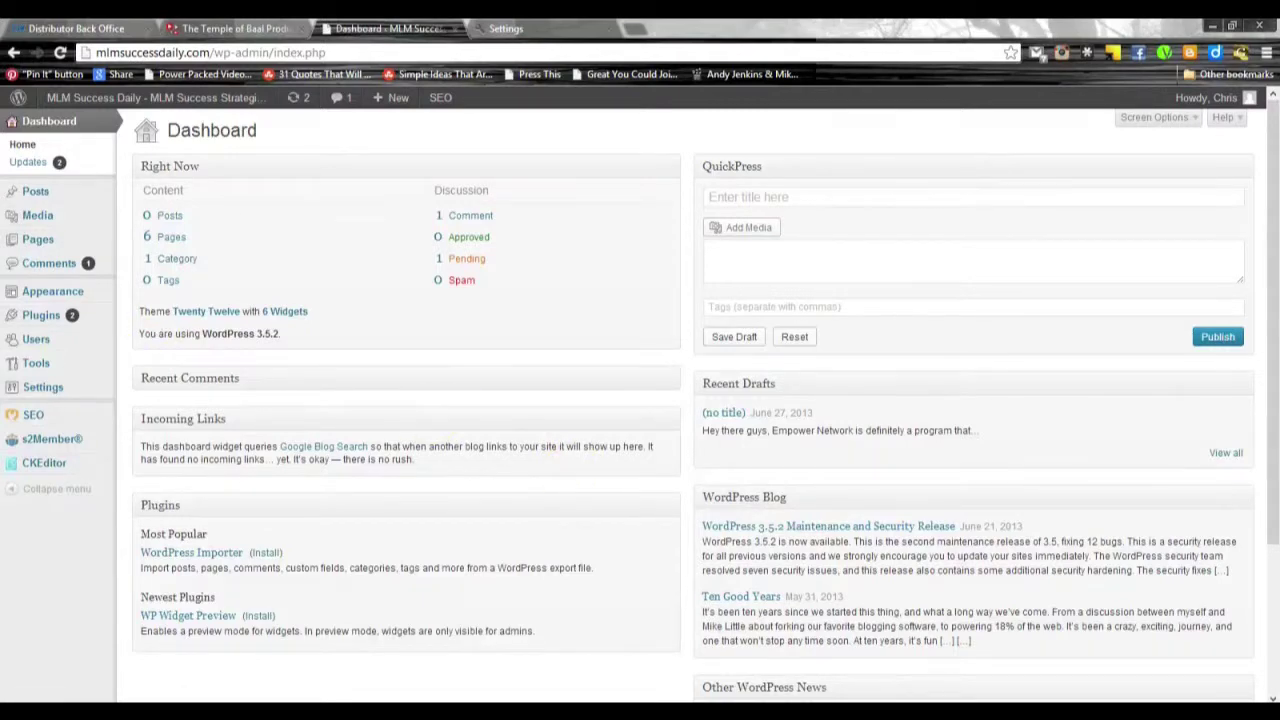
# Step: Open WordPress's custom header settings, note the suggested 960 × 250 size, and switch to The Logo Creator
pyautogui.moveTo(30, 285)
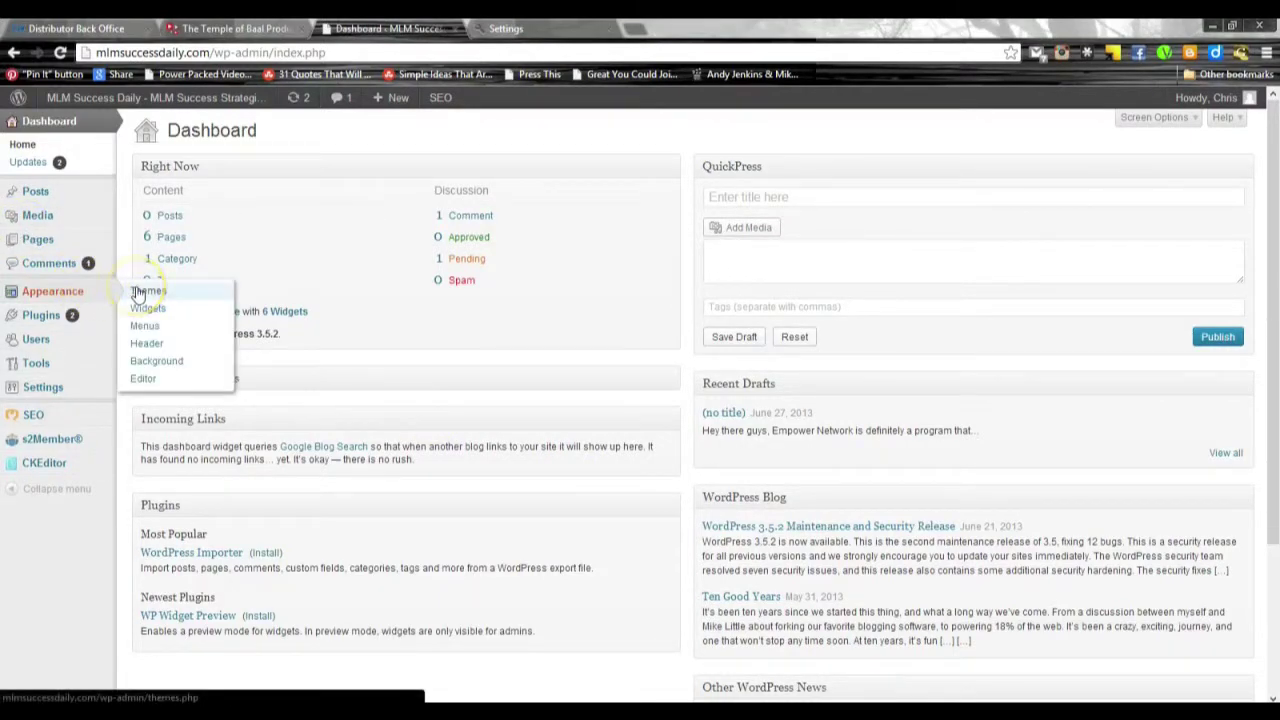
pyautogui.click(155, 344)
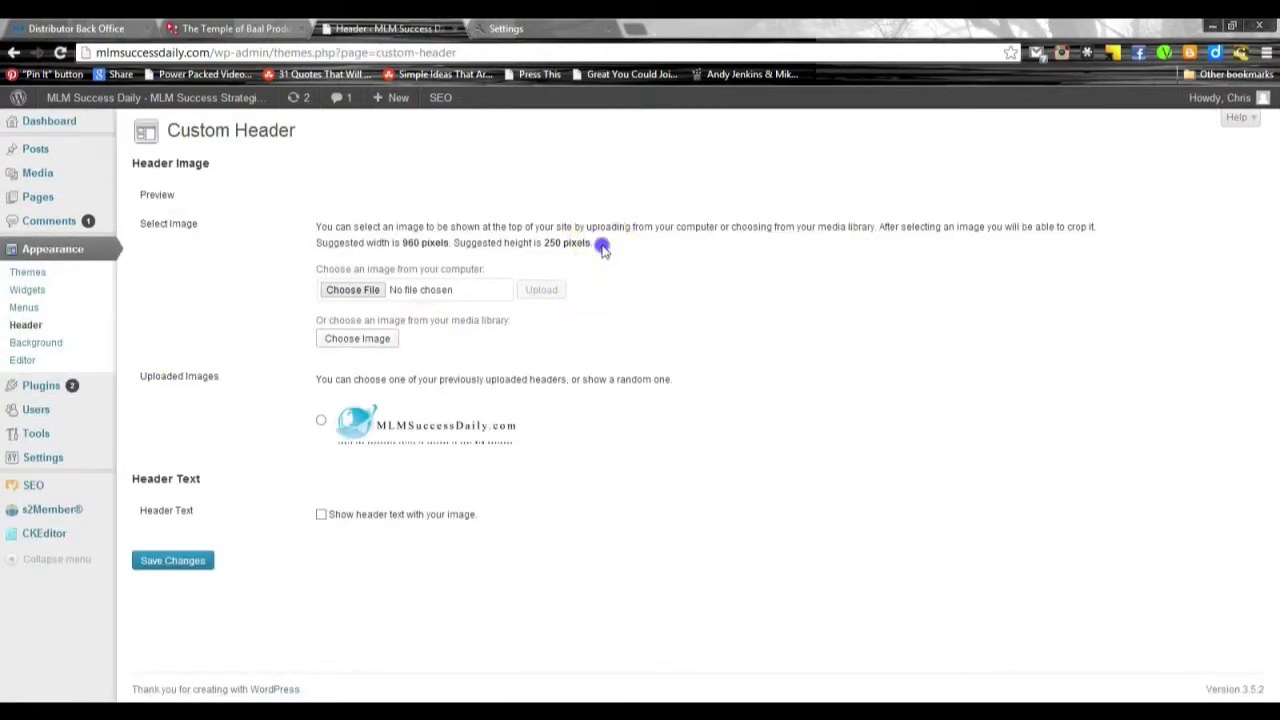
pyautogui.moveTo(598, 246); pyautogui.dragTo(402, 245)
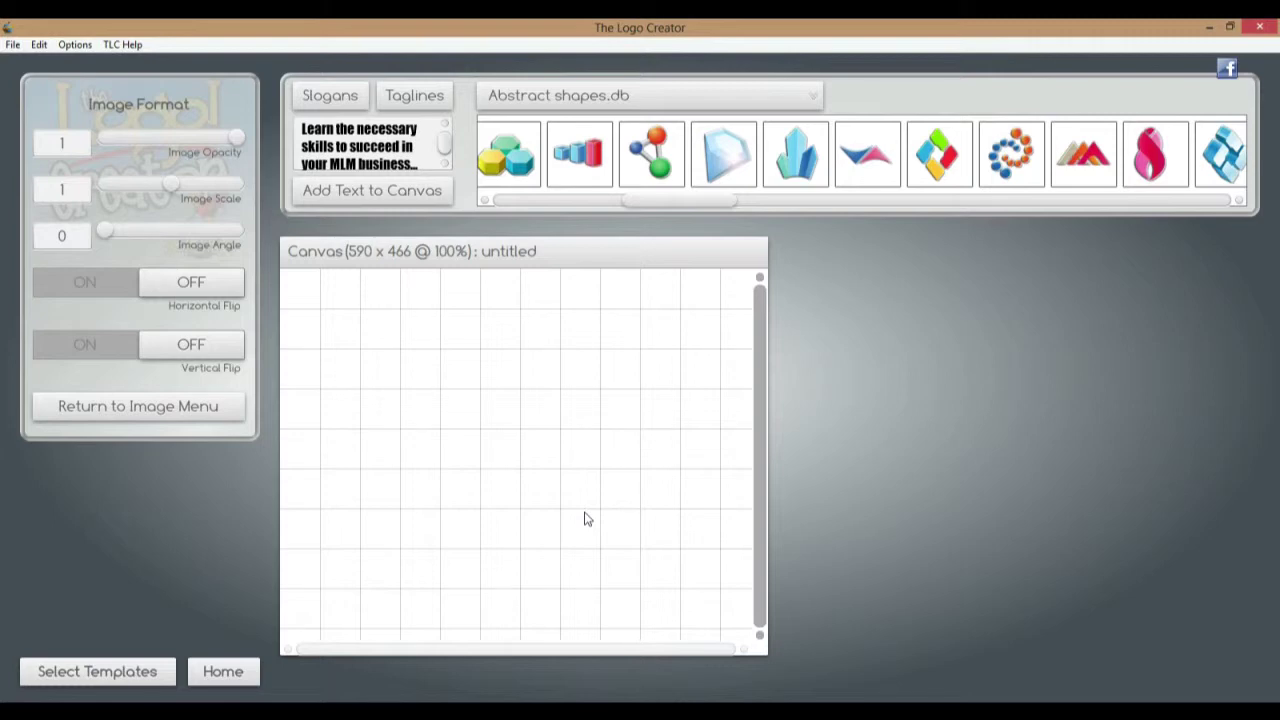
pyautogui.click(1177, 322)
# Step: Set the canvas Width to 960 and Height to 250 in the canvas format settings
pyautogui.click(186, 406)
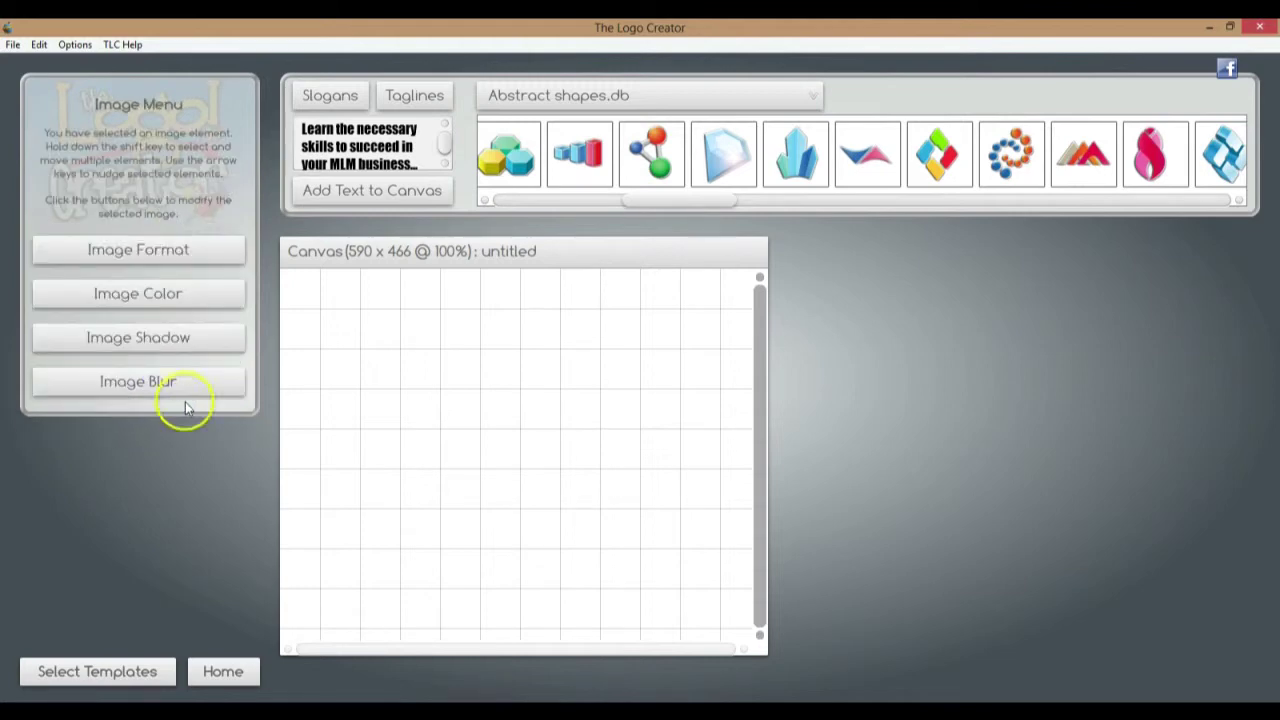
pyautogui.click(500, 434)
pyautogui.click(102, 372)
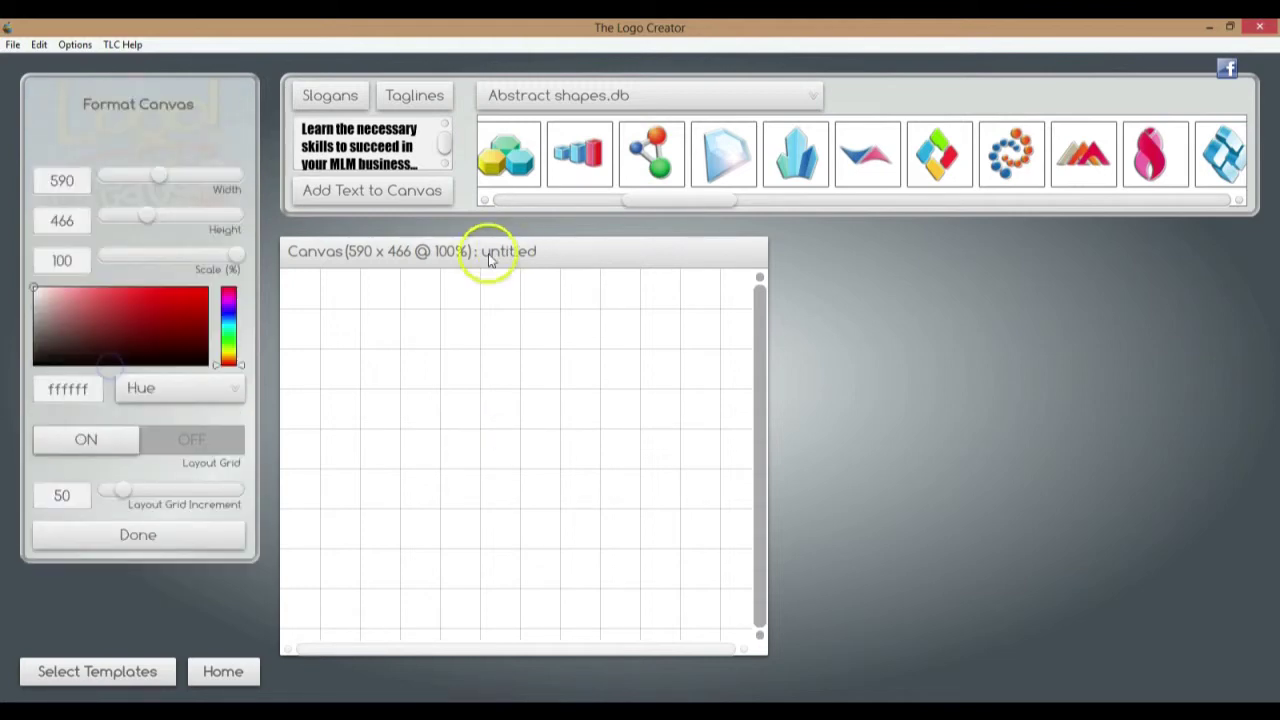
pyautogui.click(60, 178)
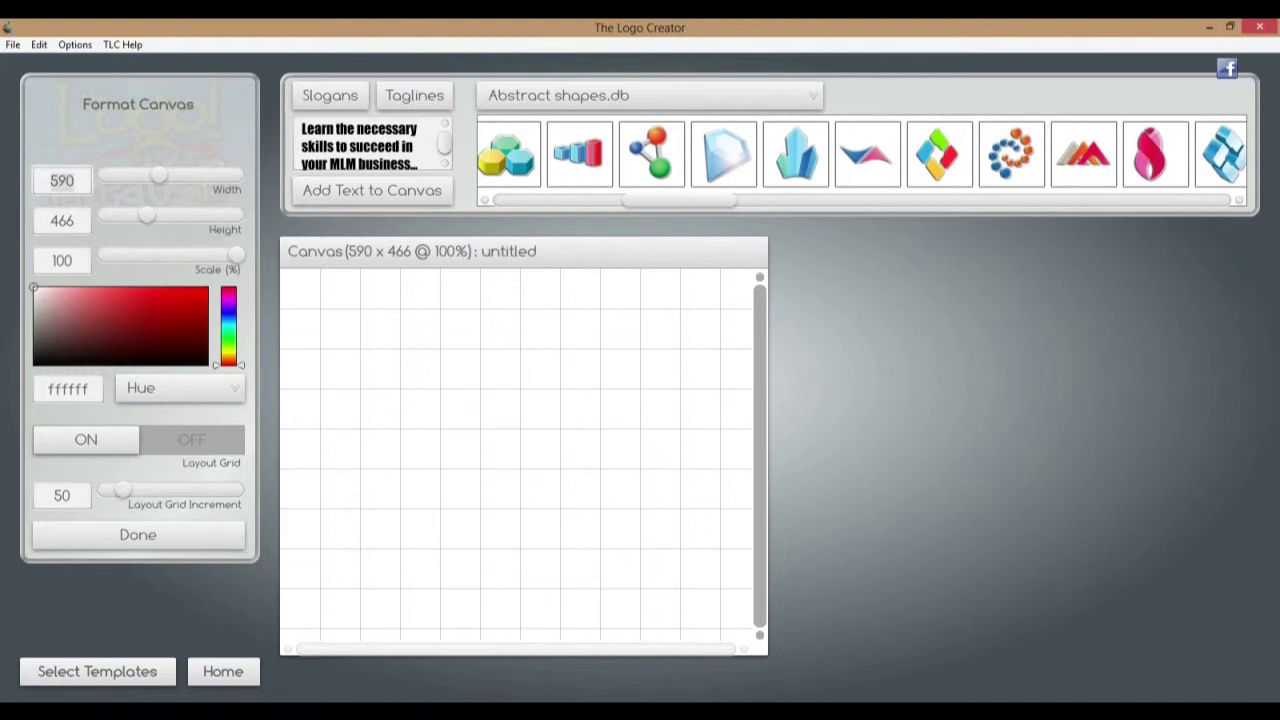
pyautogui.write('960')
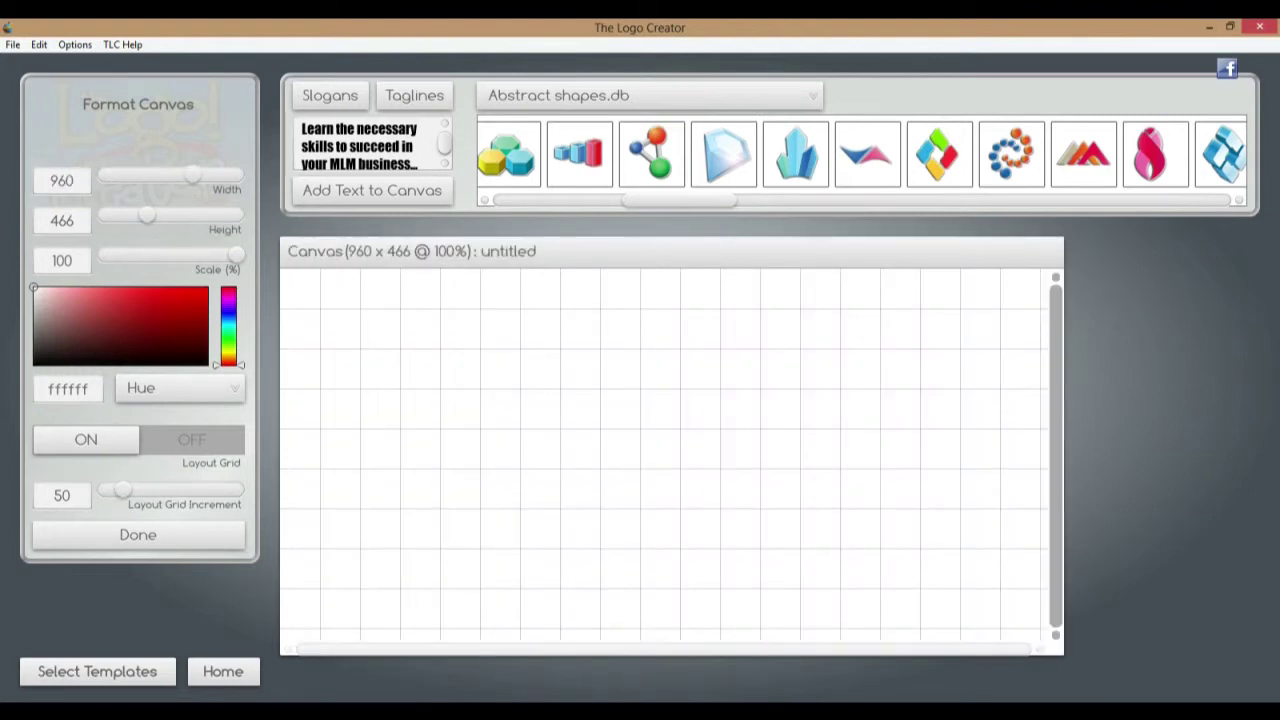
pyautogui.press('Tab')
pyautogui.write('250')
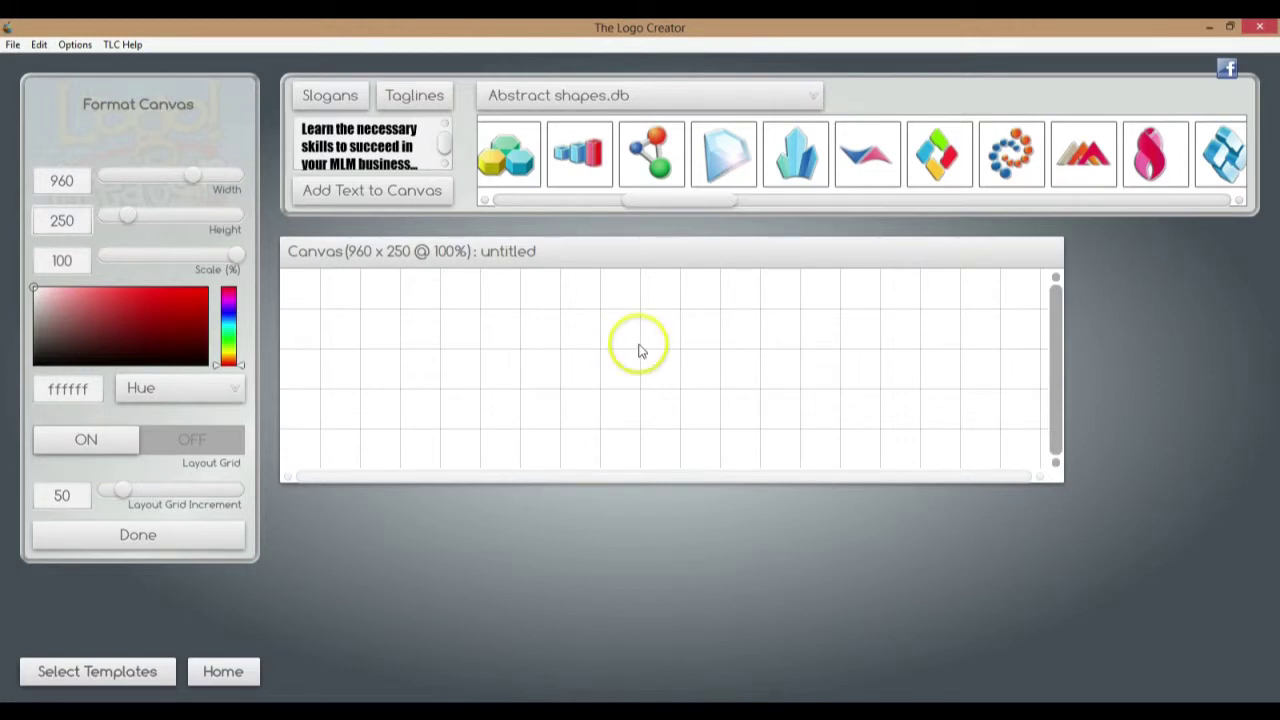
pyautogui.click(1148, 165)
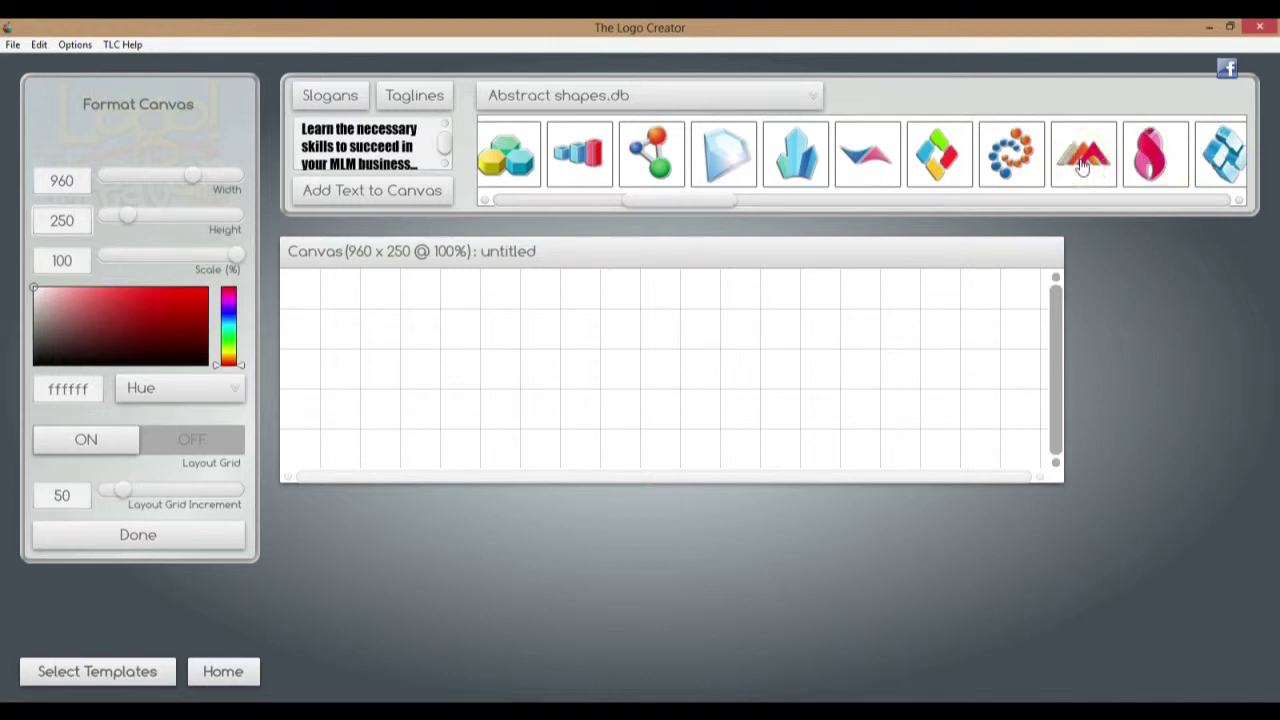
pyautogui.click(780, 106)
pyautogui.click(757, 200)
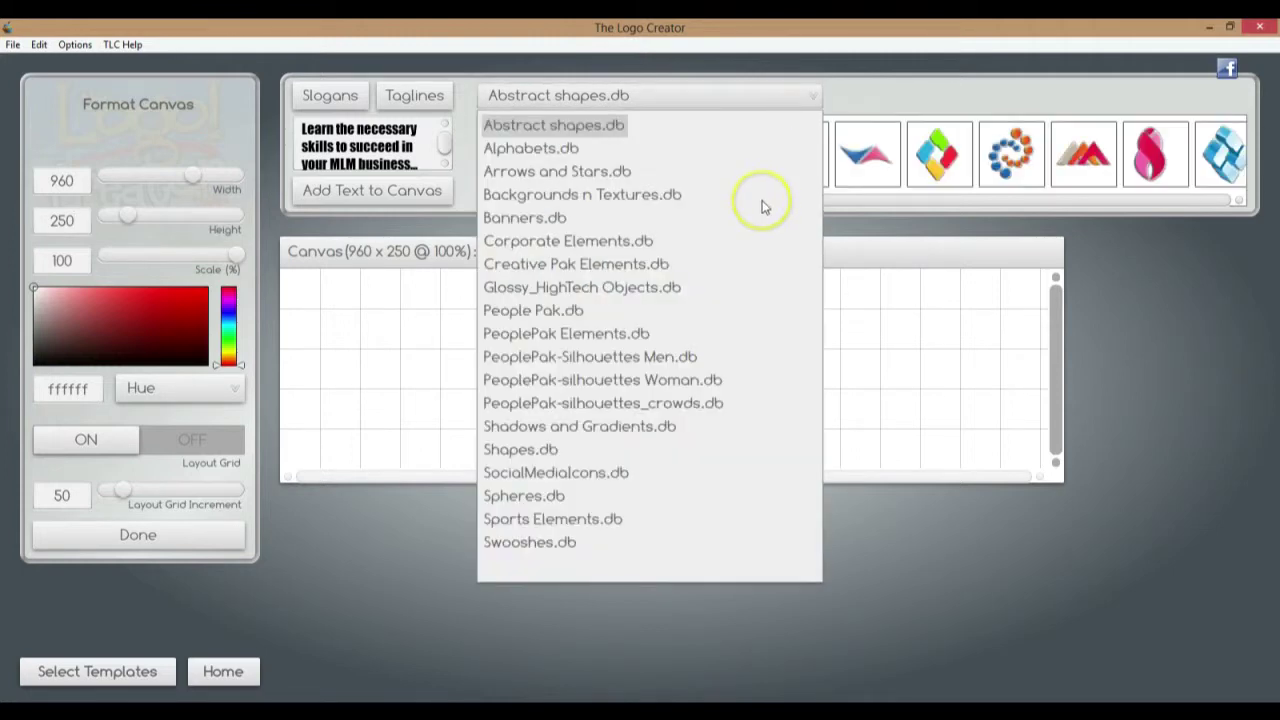
pyautogui.click(776, 106)
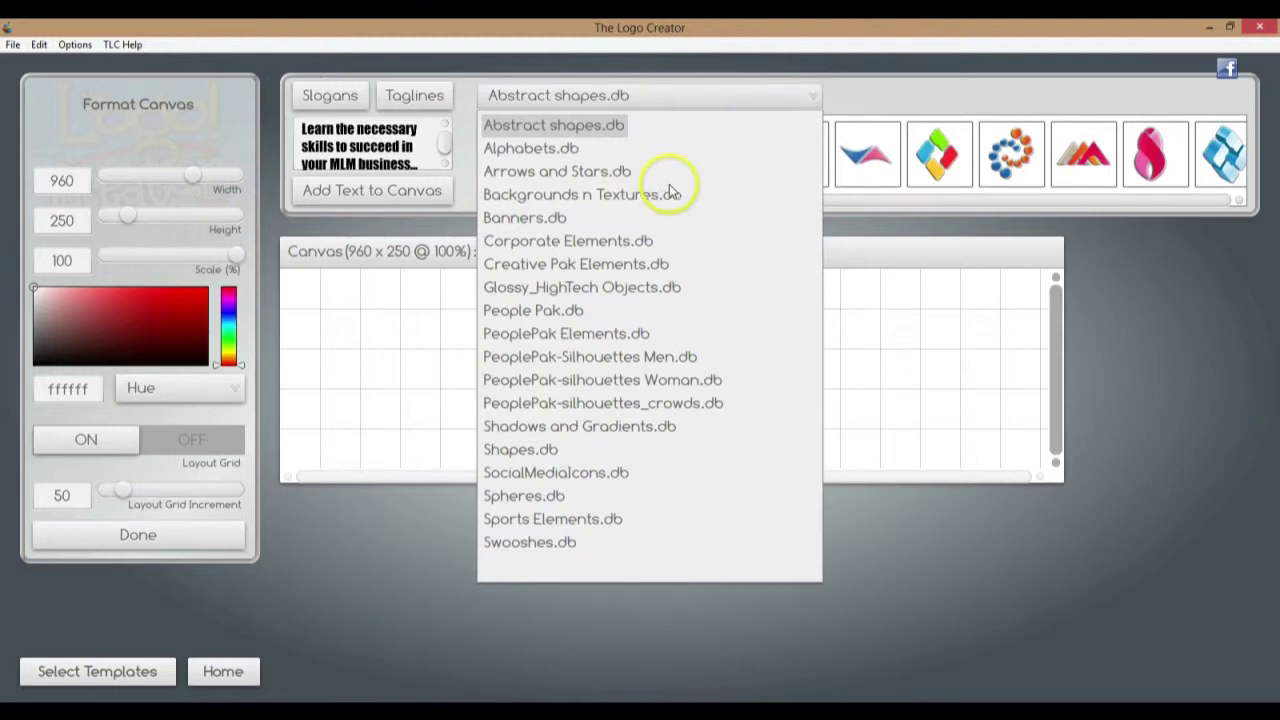
pyautogui.click(607, 195)
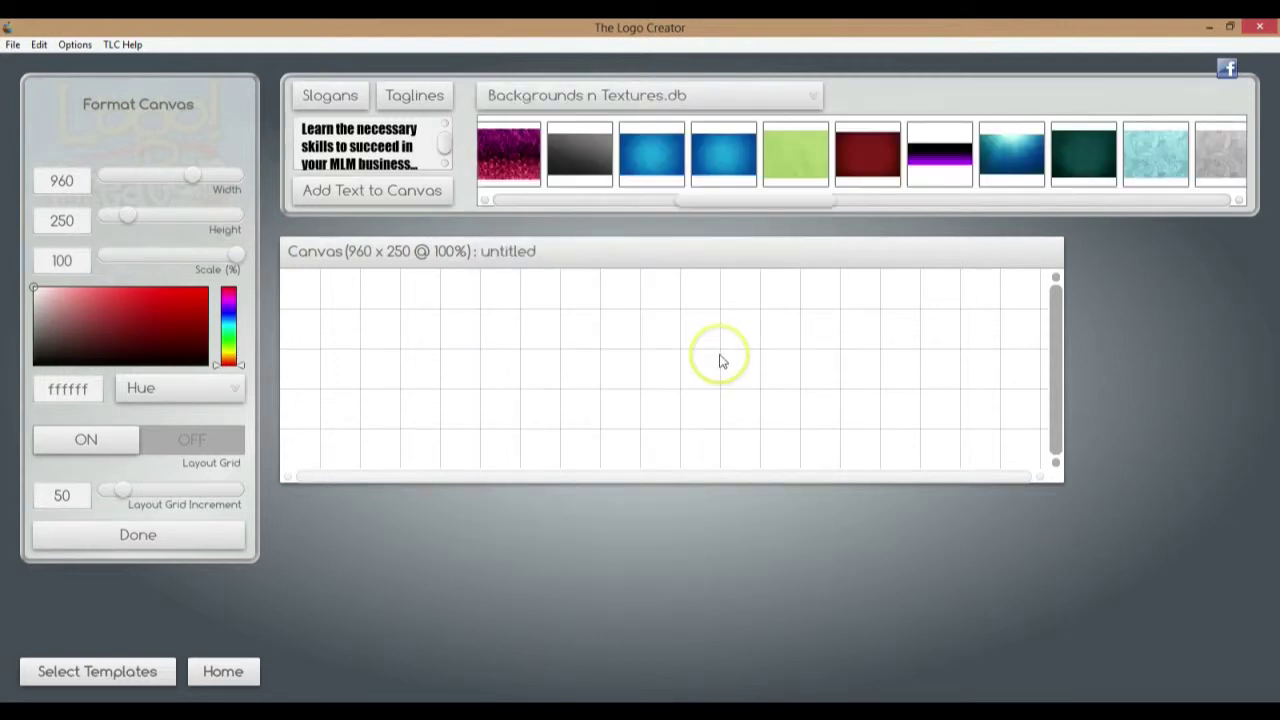
pyautogui.click(698, 106)
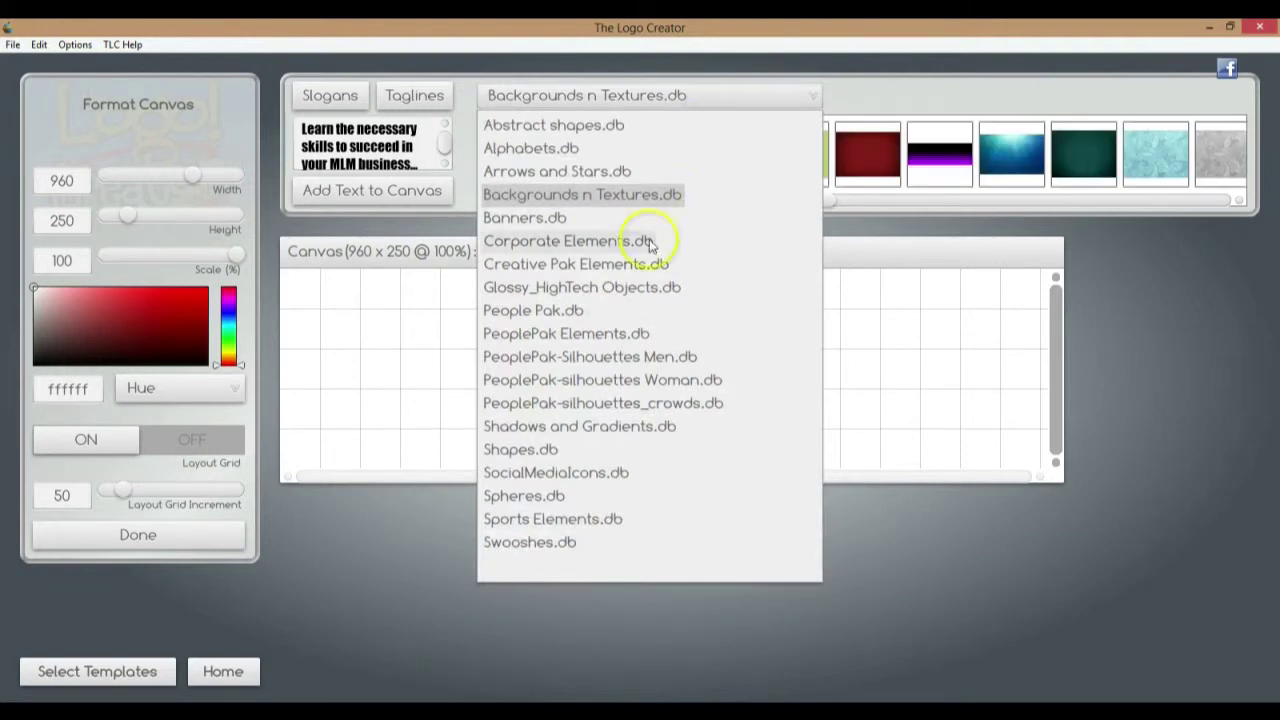
pyautogui.click(576, 312)
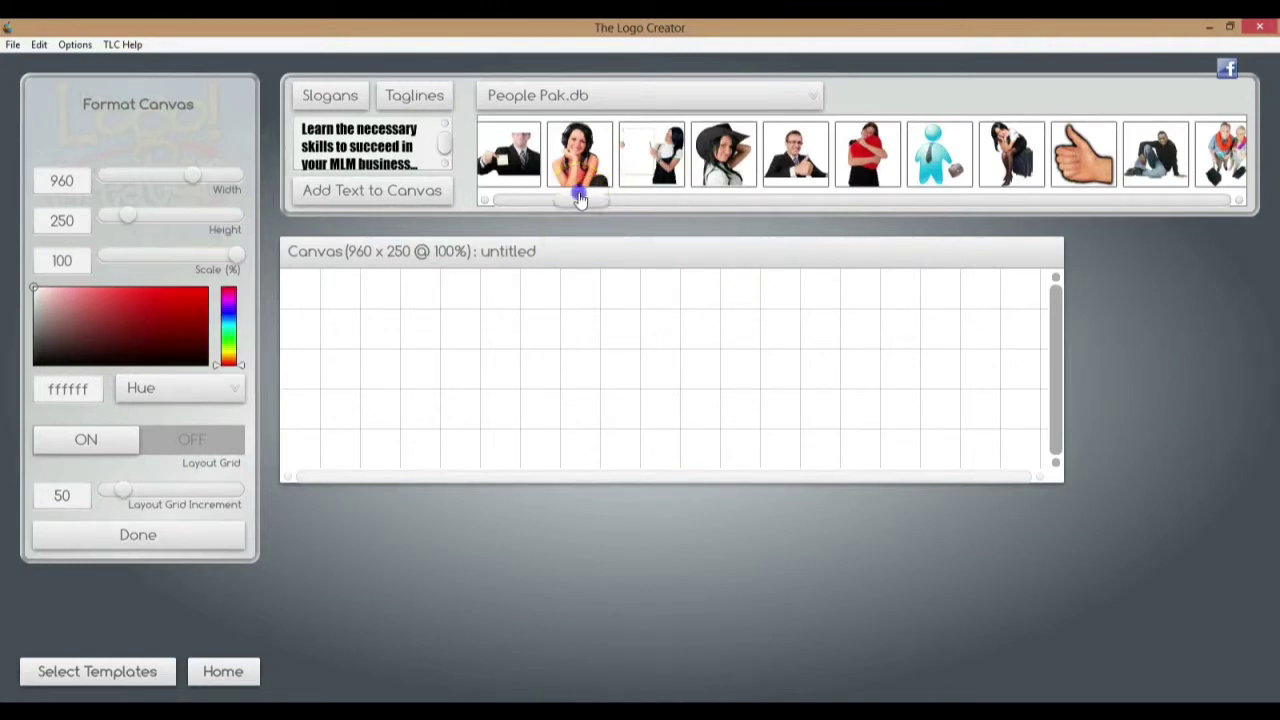
pyautogui.click(816, 198)
pyautogui.click(812, 200)
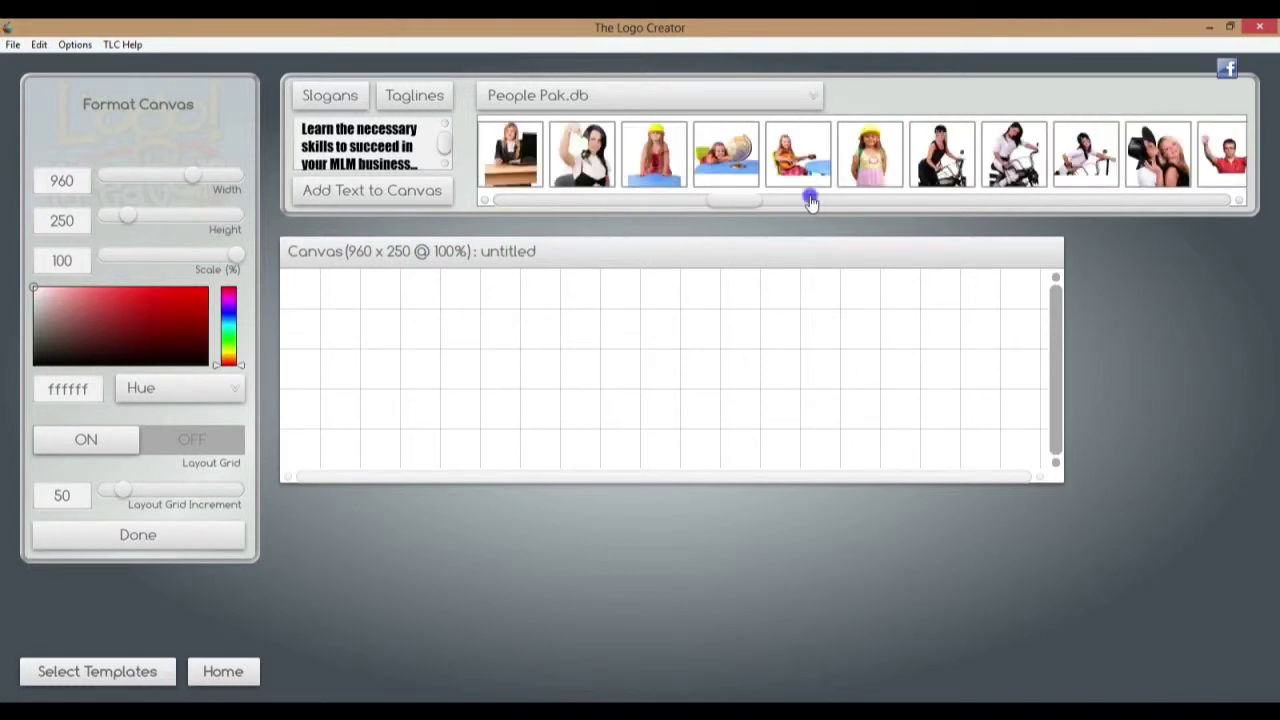
pyautogui.click(811, 200)
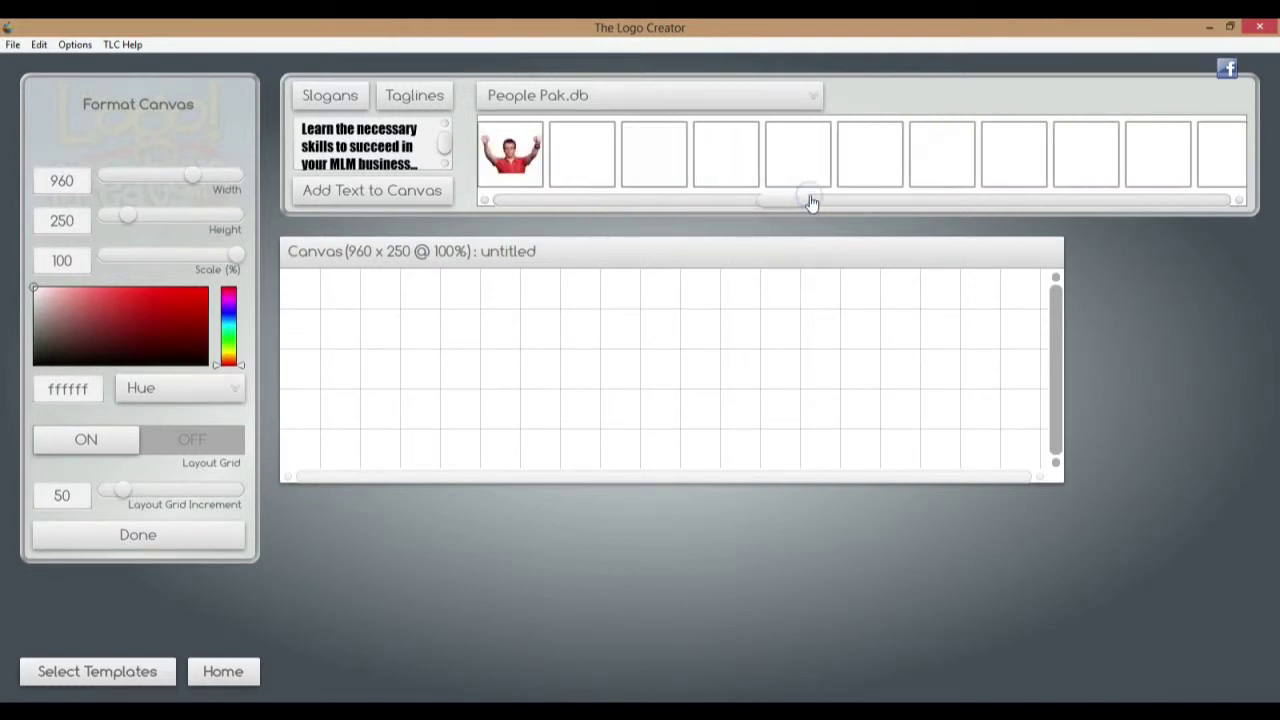
pyautogui.click(921, 205)
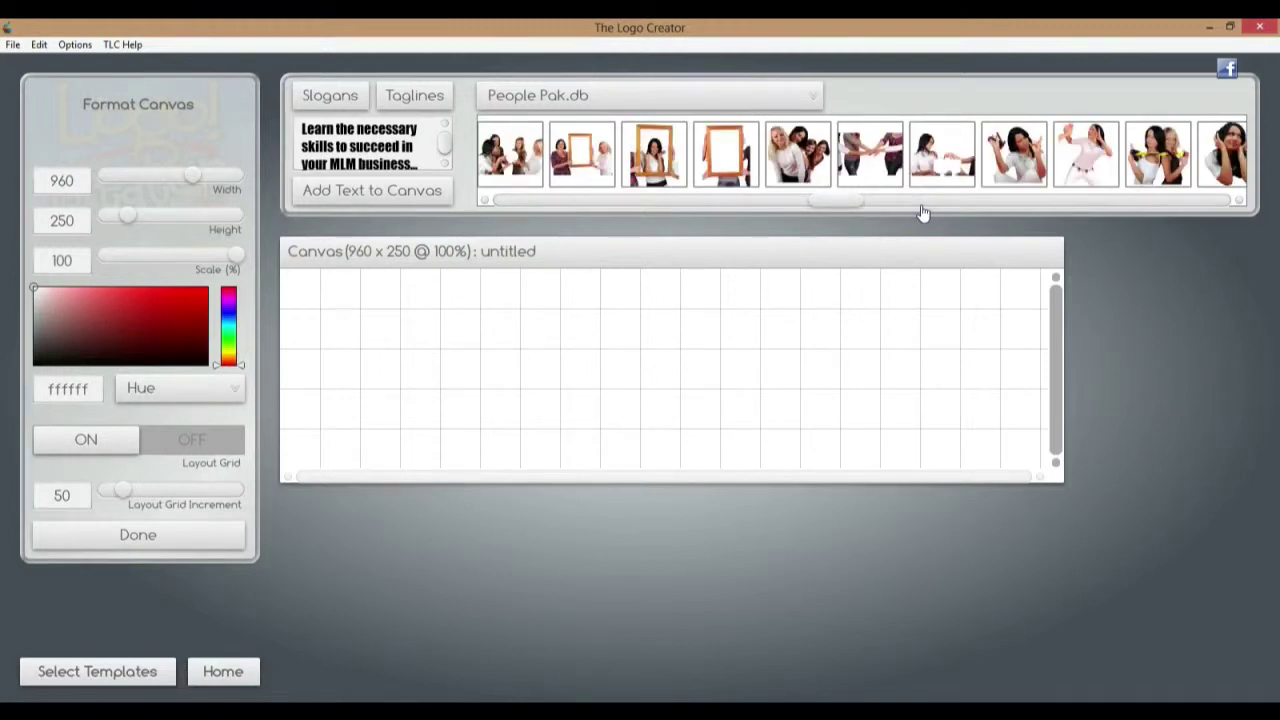
pyautogui.click(922, 205)
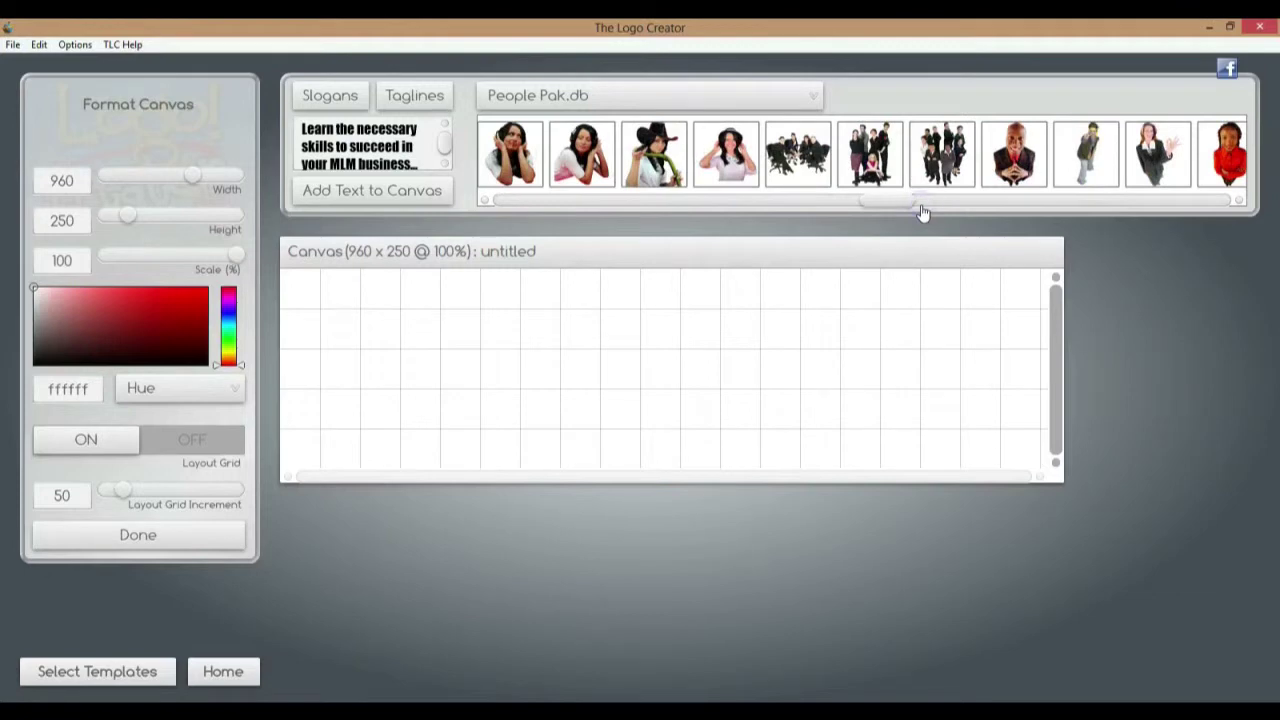
pyautogui.click(993, 207)
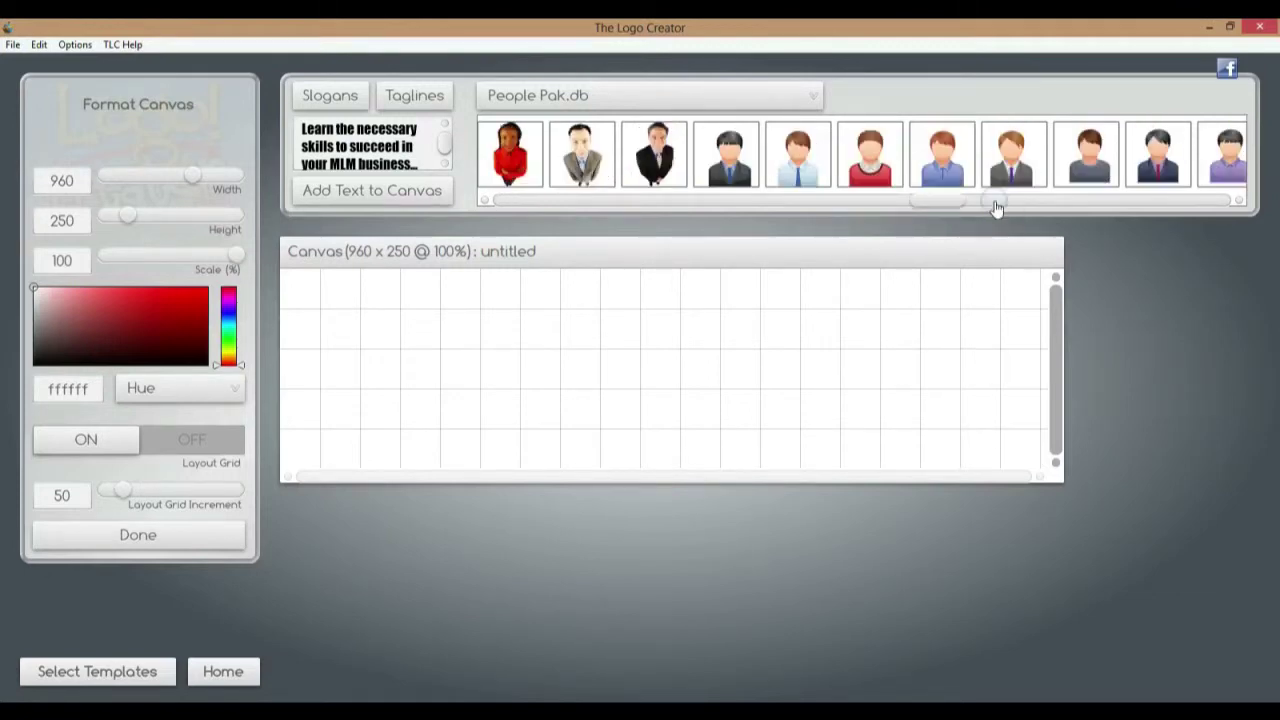
pyautogui.click(996, 207)
pyautogui.click(1076, 207)
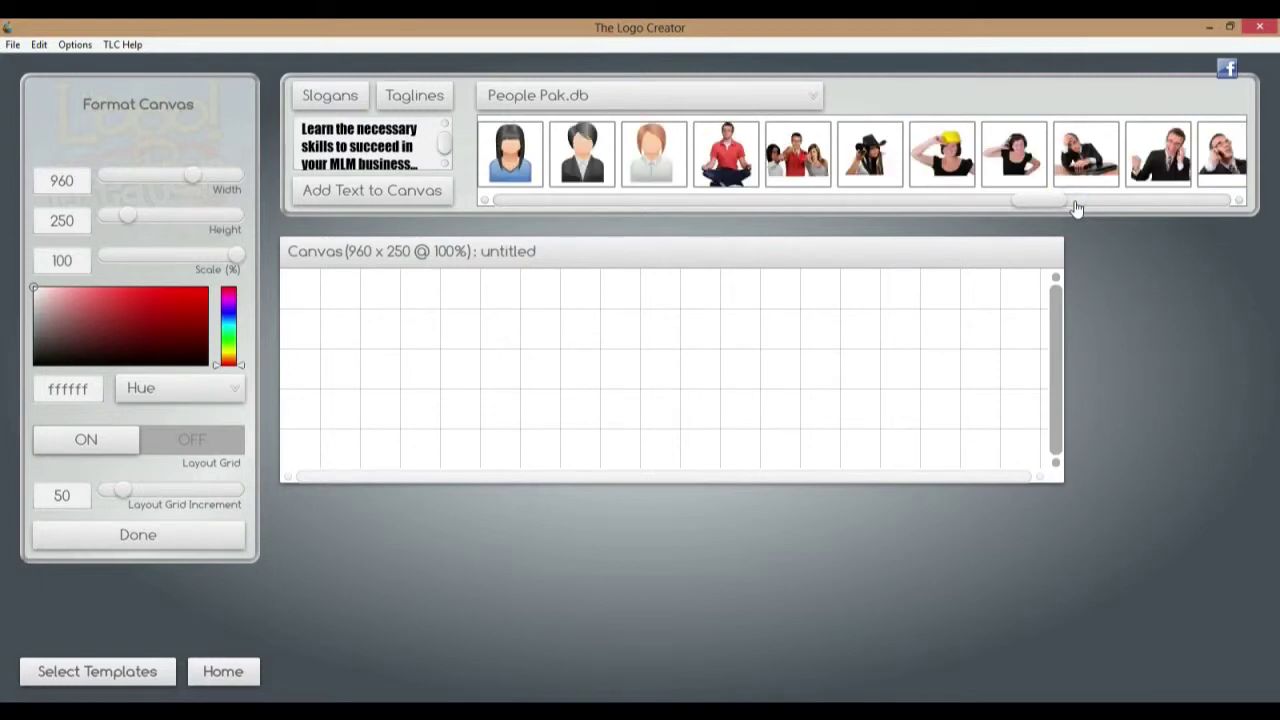
pyautogui.click(1112, 203)
pyautogui.click(597, 107)
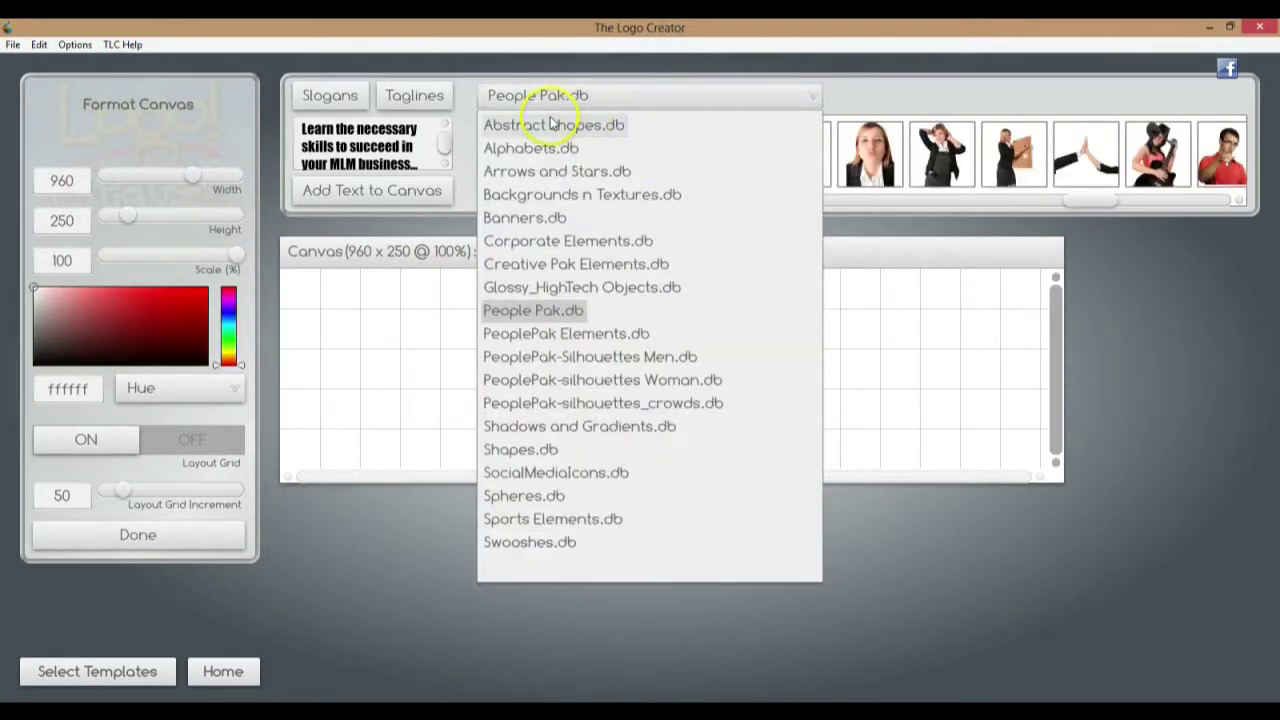
pyautogui.click(550, 120)
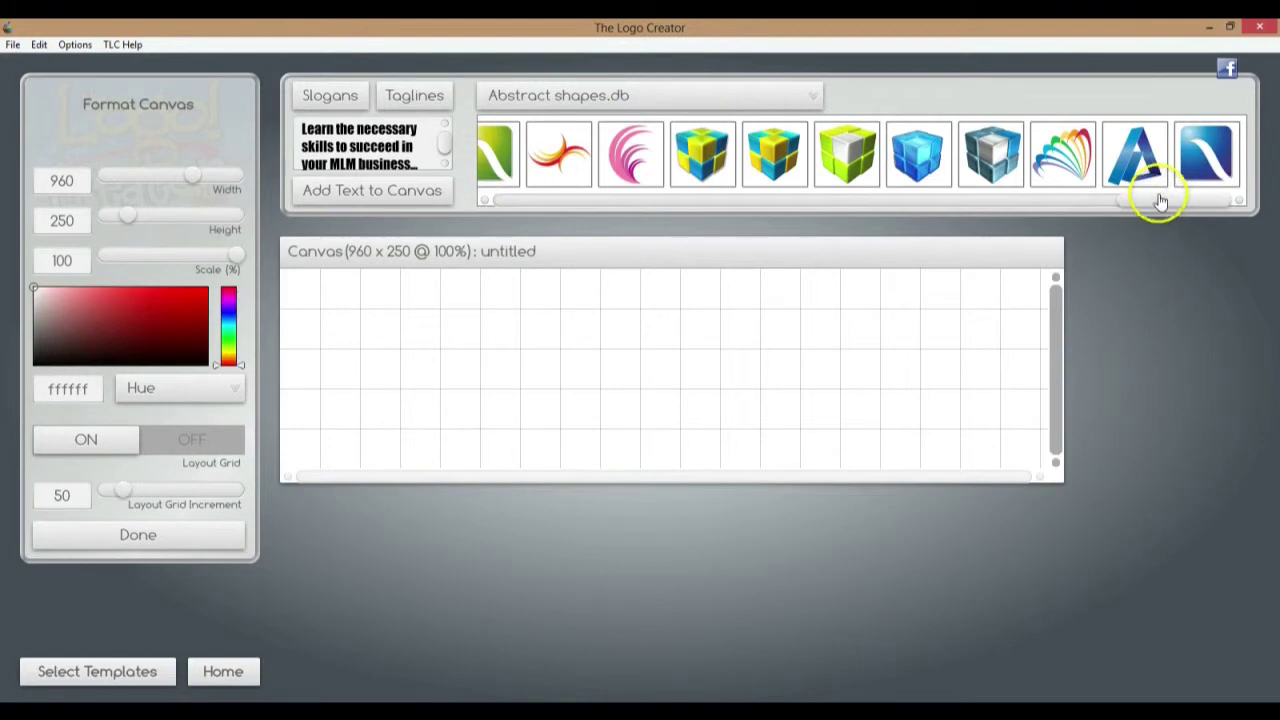
# Step: Add a blue swirl to the canvas, shrink it to 0.22 scale, and move it left
pyautogui.moveTo(1154, 201); pyautogui.dragTo(1072, 226)
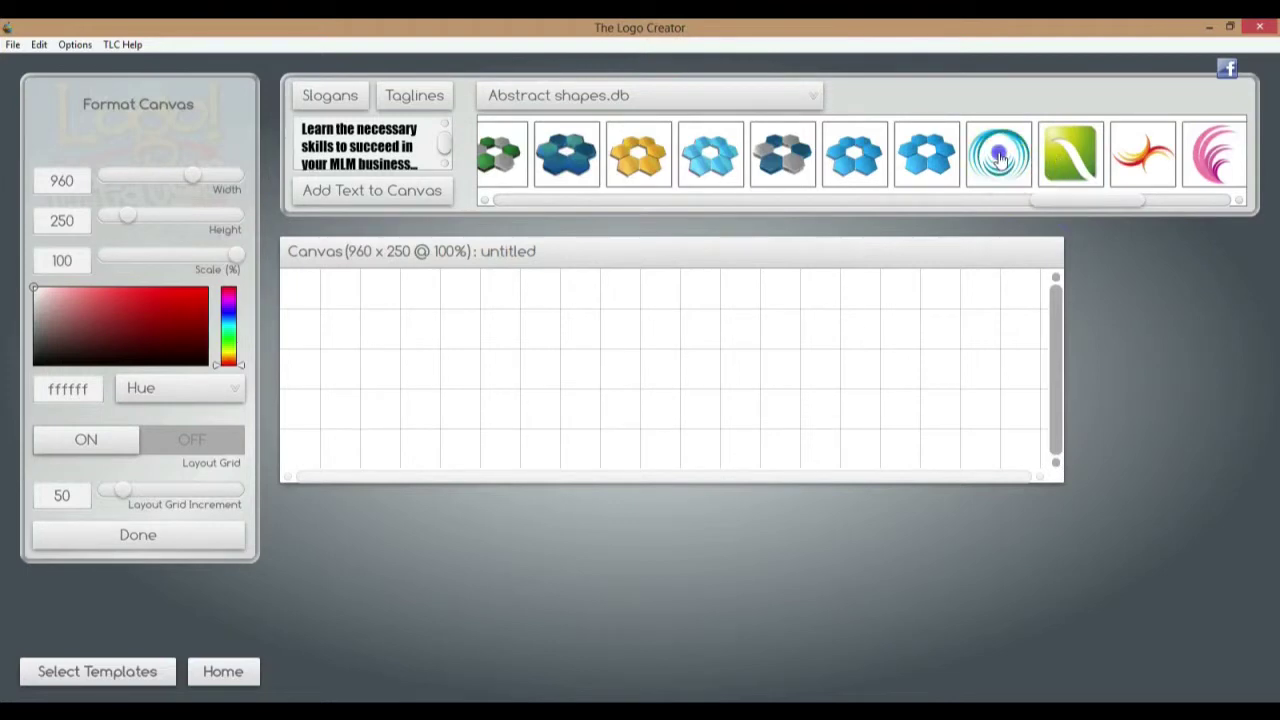
pyautogui.moveTo(998, 152); pyautogui.dragTo(429, 366)
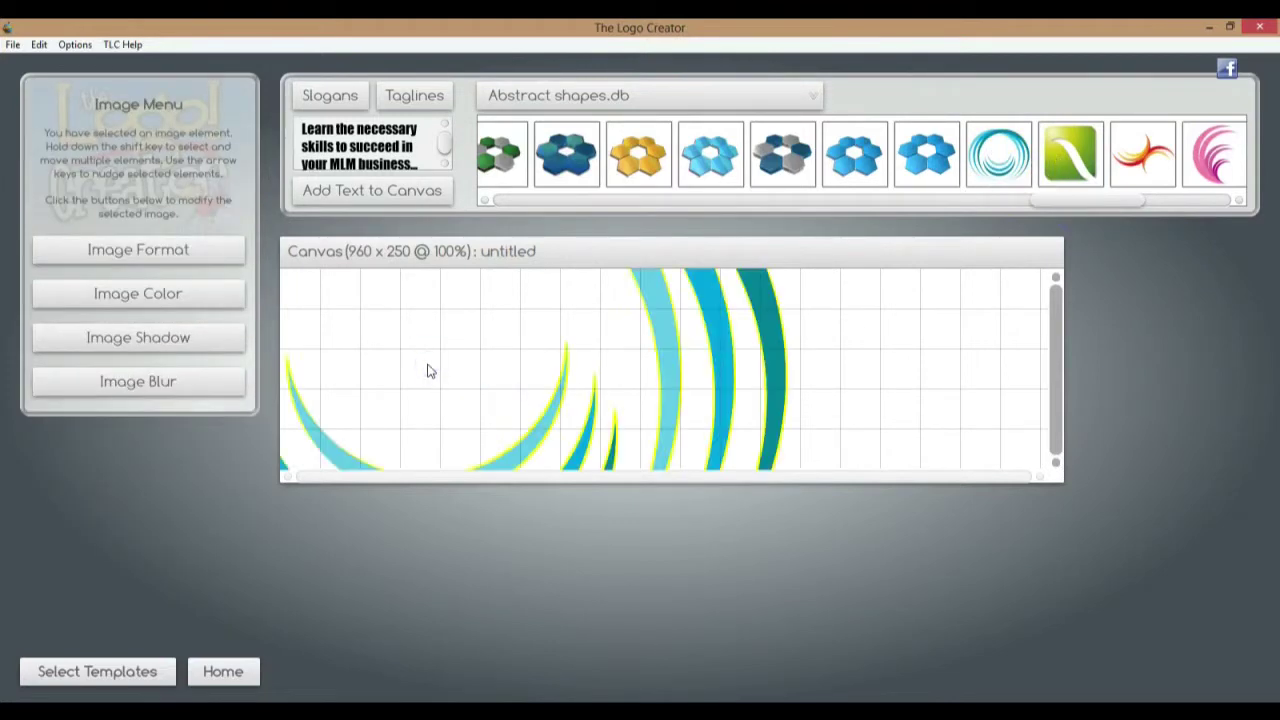
pyautogui.click(306, 300)
pyautogui.click(171, 250)
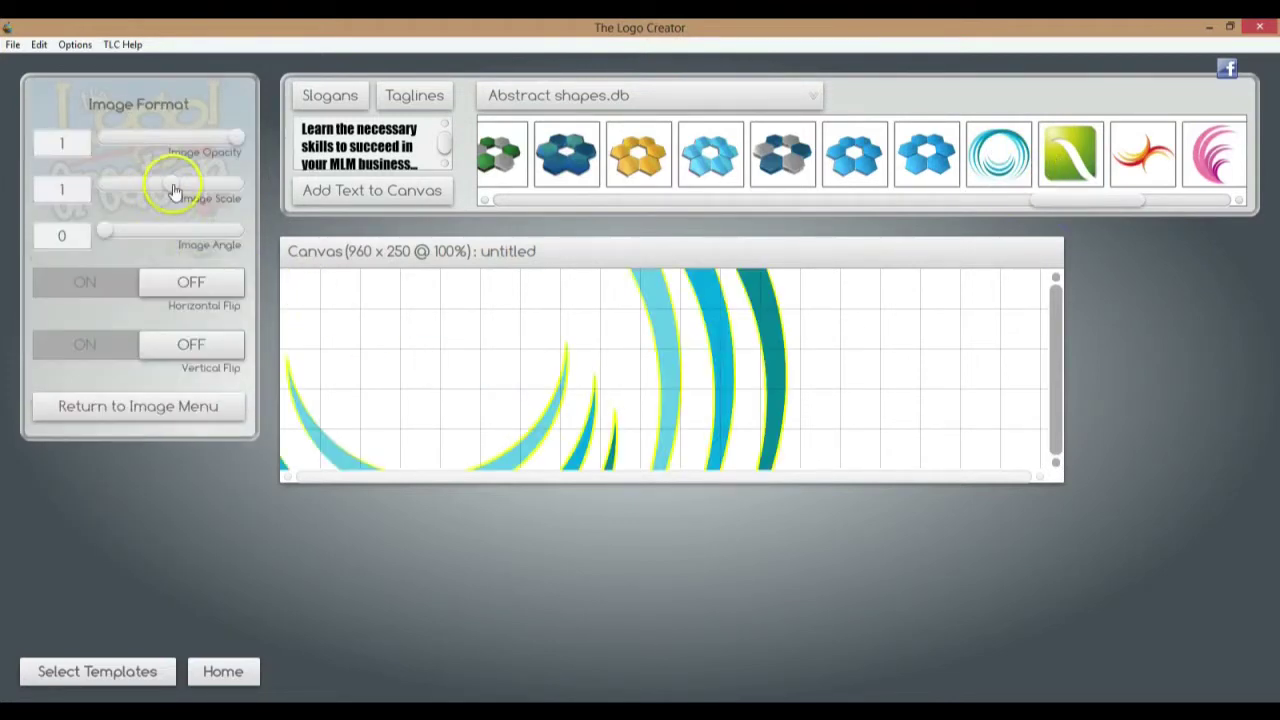
pyautogui.moveTo(171, 191); pyautogui.dragTo(121, 196)
pyautogui.click(609, 400)
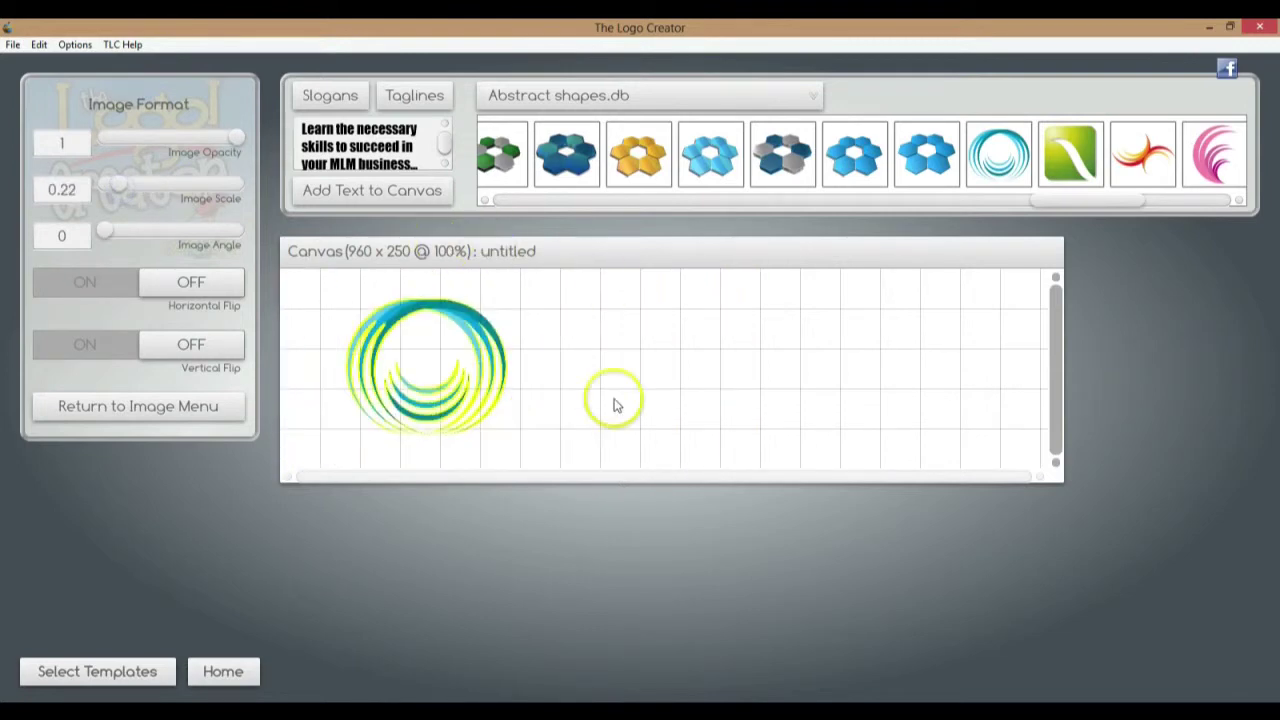
pyautogui.click(607, 381)
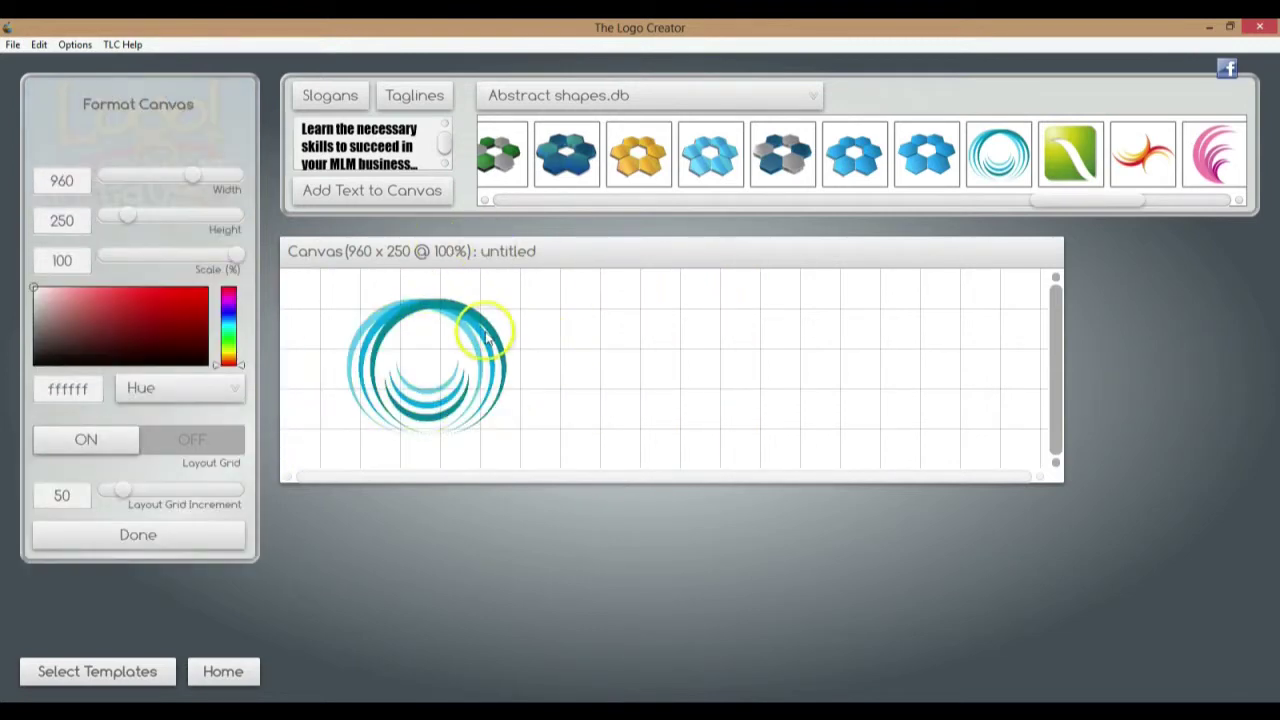
pyautogui.click(433, 325)
pyautogui.moveTo(433, 325); pyautogui.dragTo(393, 325)
pyautogui.click(593, 328)
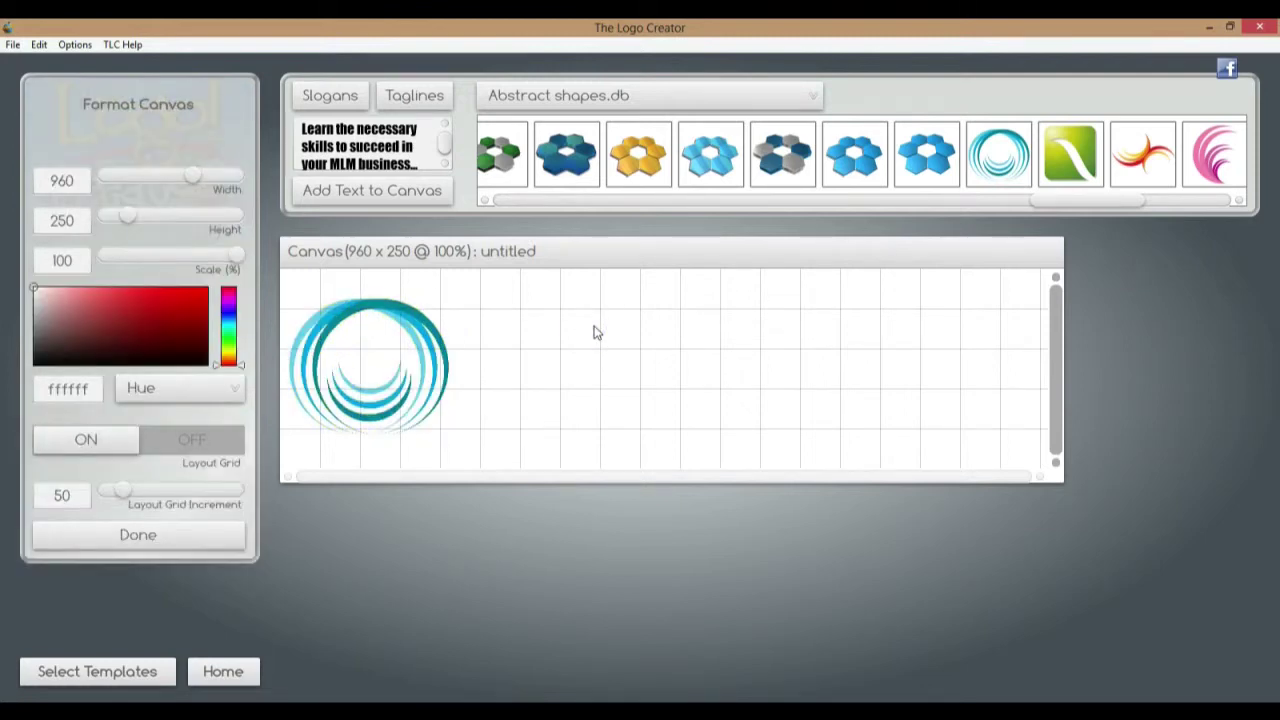
# Step: Select the swirl and delete it with Edit > Delete
pyautogui.click(509, 351)
pyautogui.click(332, 265)
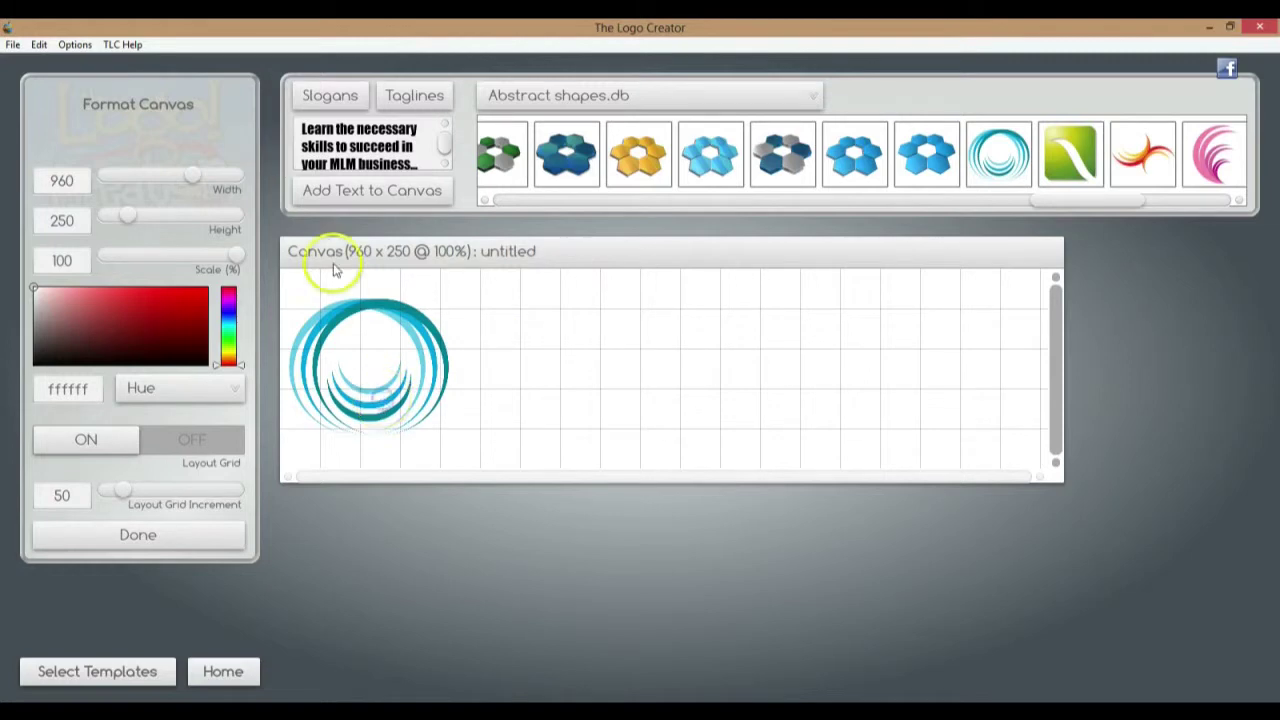
pyautogui.click(346, 320)
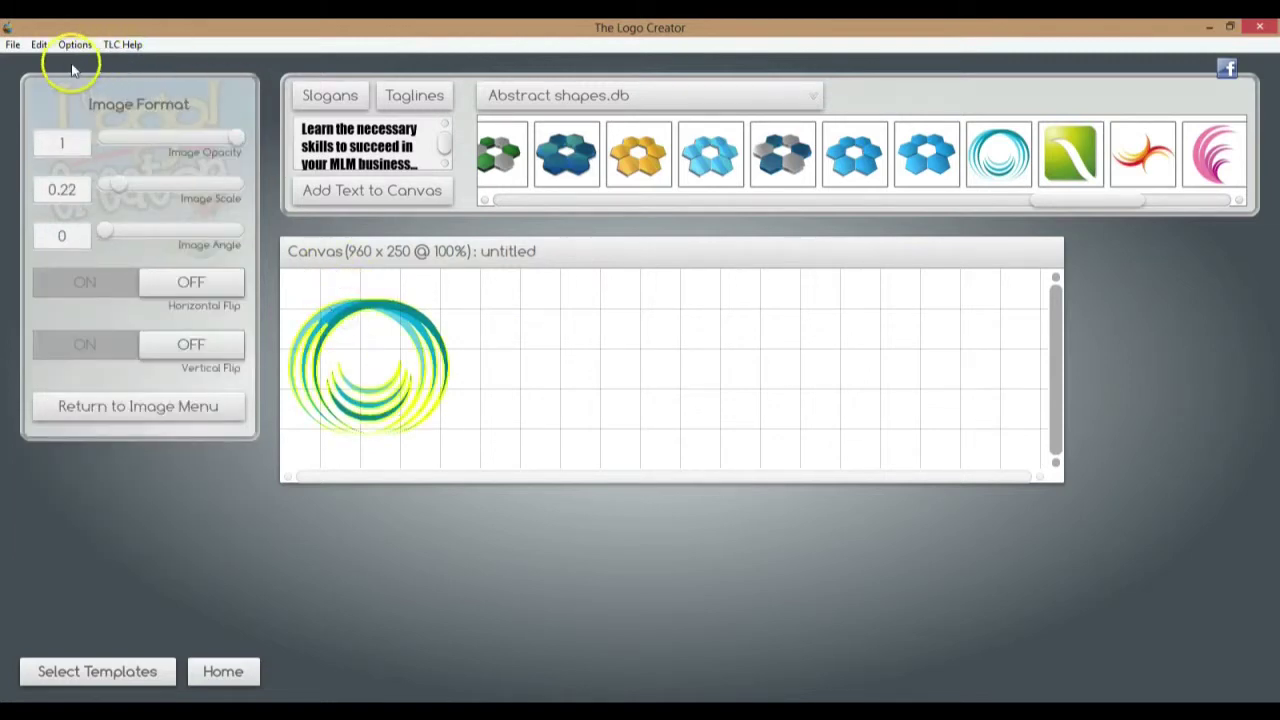
pyautogui.click(39, 44)
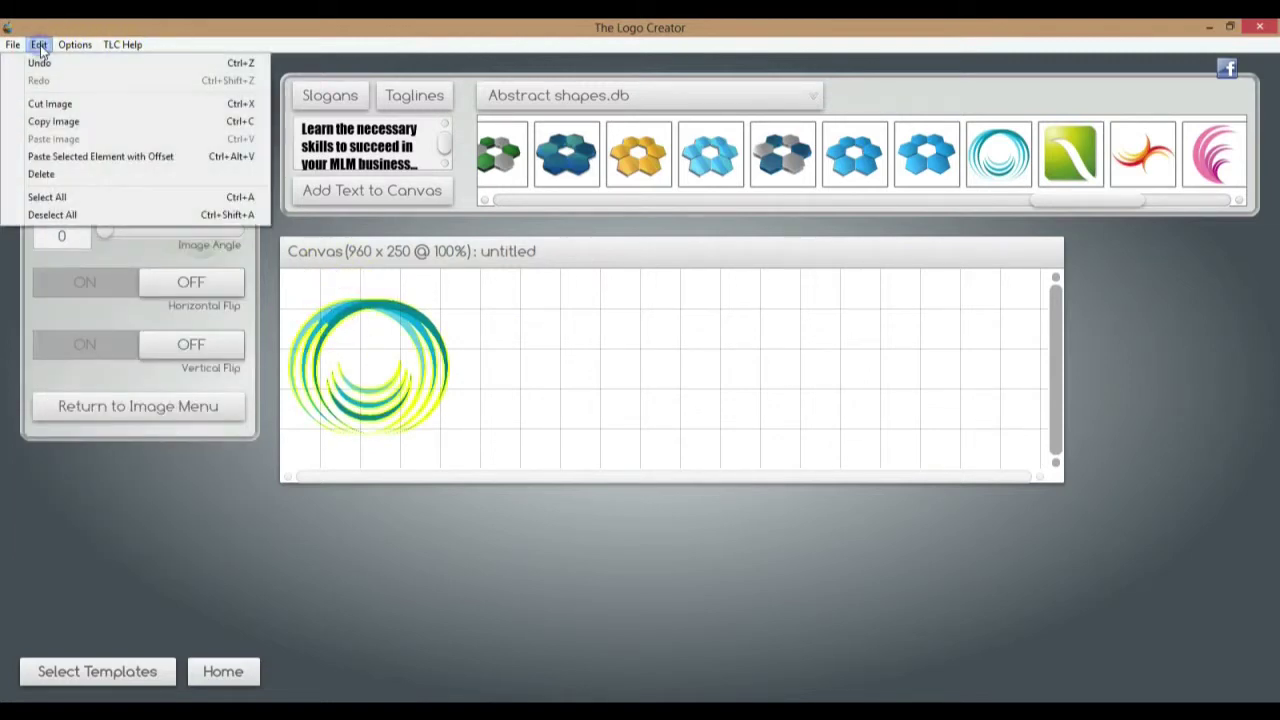
pyautogui.click(106, 174)
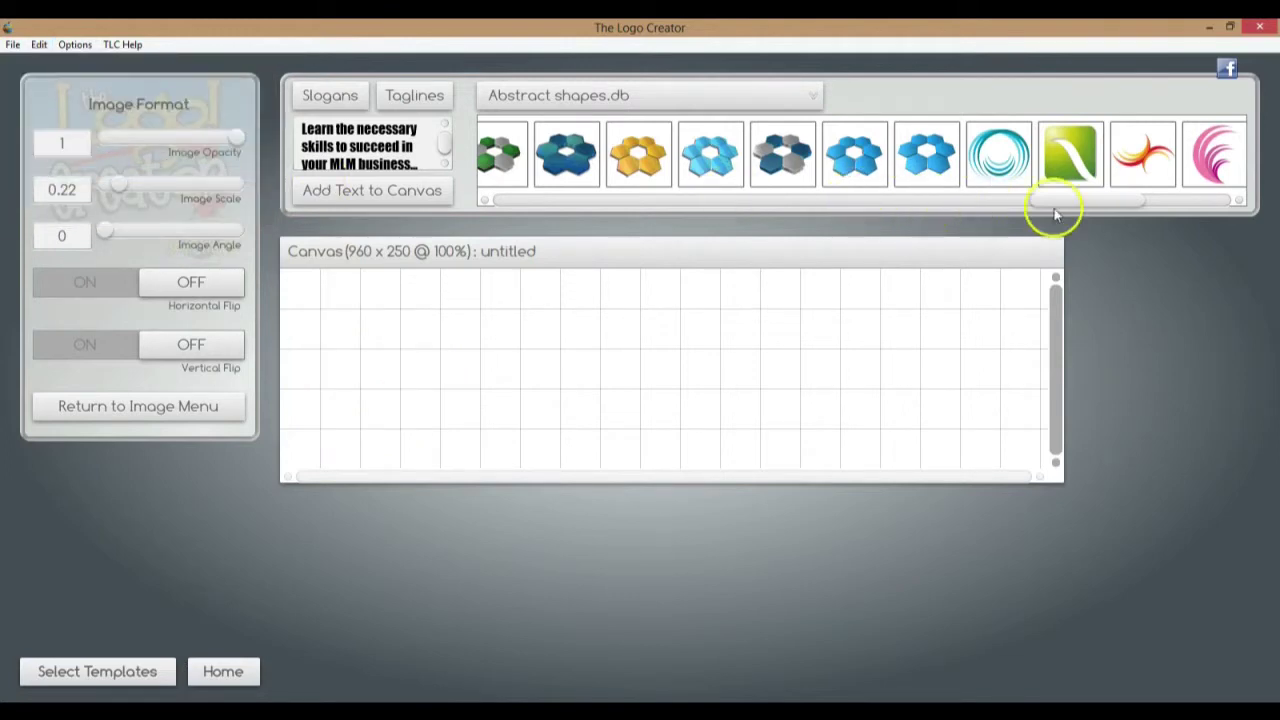
# Step: Add the three-peaked M shape from the Abstract strip, scale it to 0.59, and move it left
pyautogui.moveTo(1086, 200); pyautogui.dragTo(737, 215)
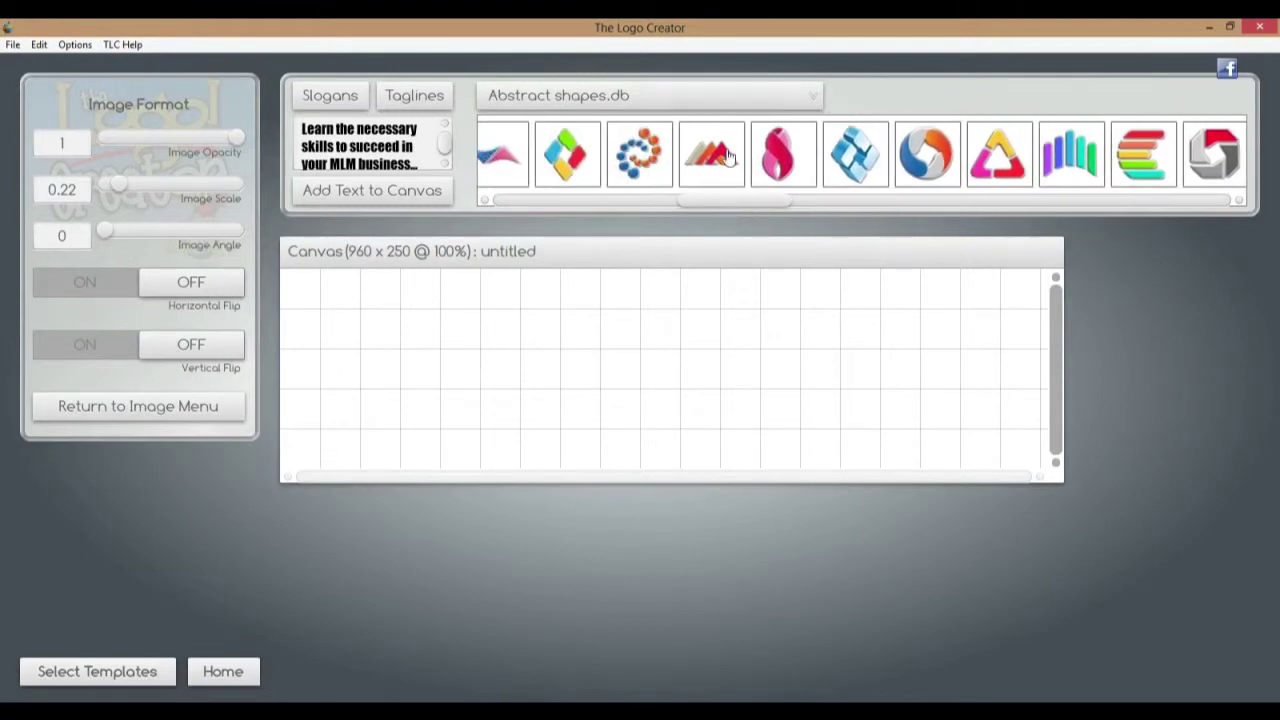
pyautogui.moveTo(728, 155); pyautogui.dragTo(473, 368)
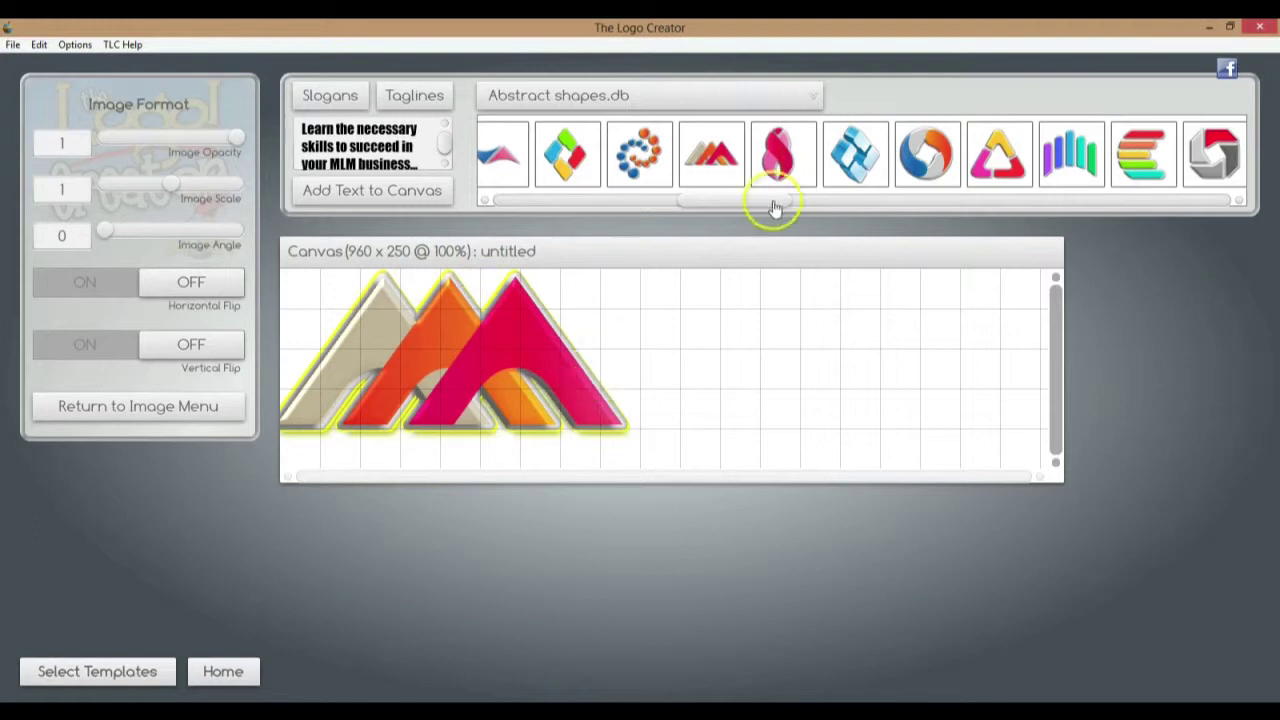
pyautogui.click(516, 310)
pyautogui.click(616, 305)
pyautogui.click(628, 356)
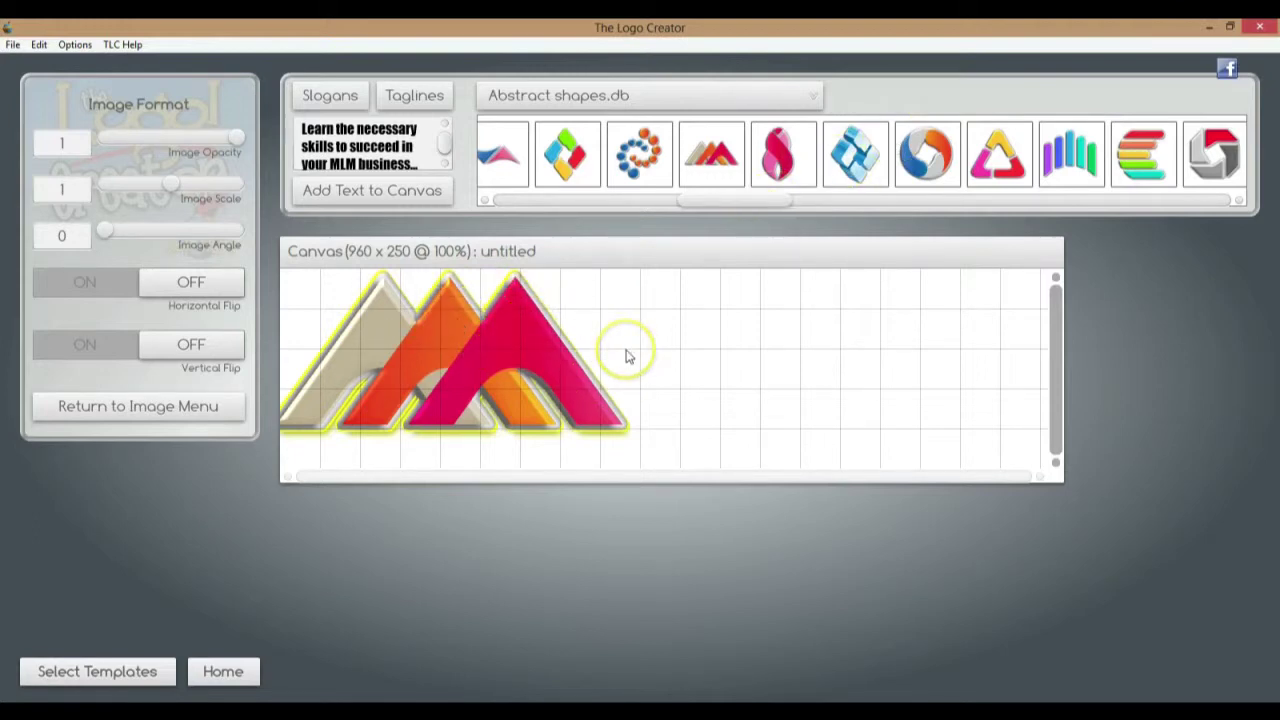
pyautogui.click(607, 351)
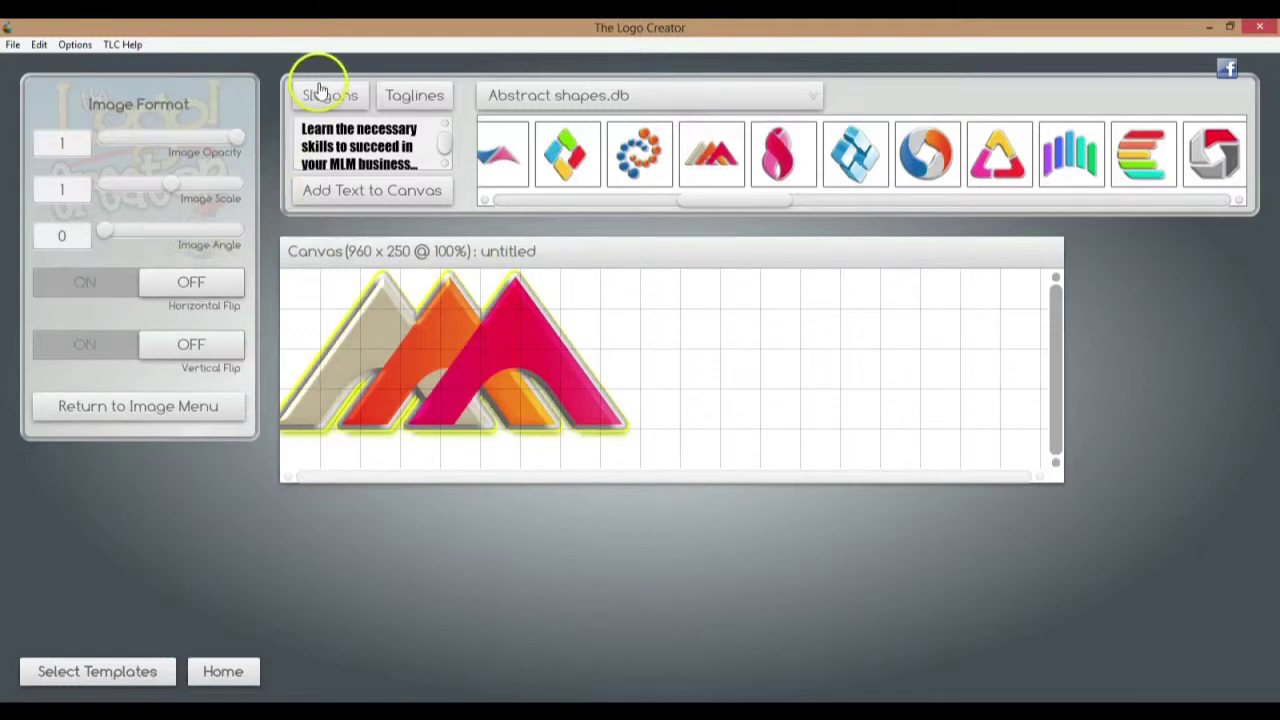
pyautogui.moveTo(173, 192); pyautogui.dragTo(147, 204)
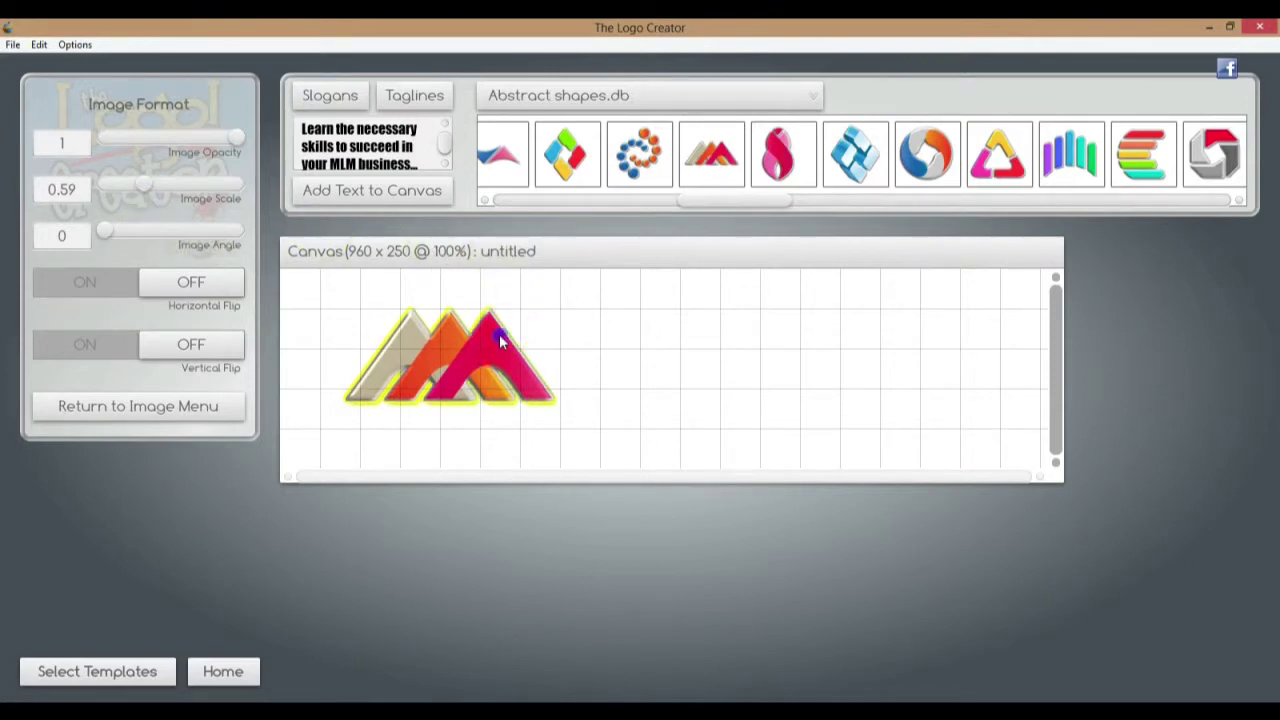
pyautogui.moveTo(499, 334); pyautogui.dragTo(450, 343)
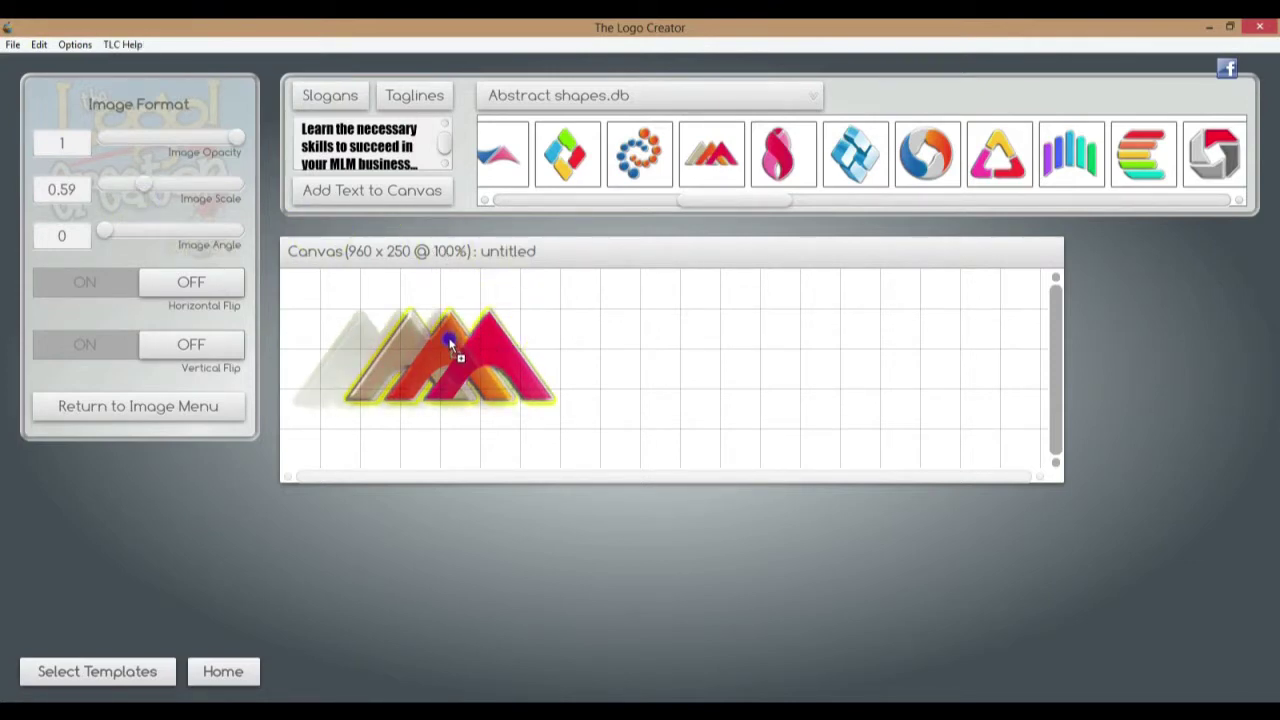
pyautogui.click(595, 358)
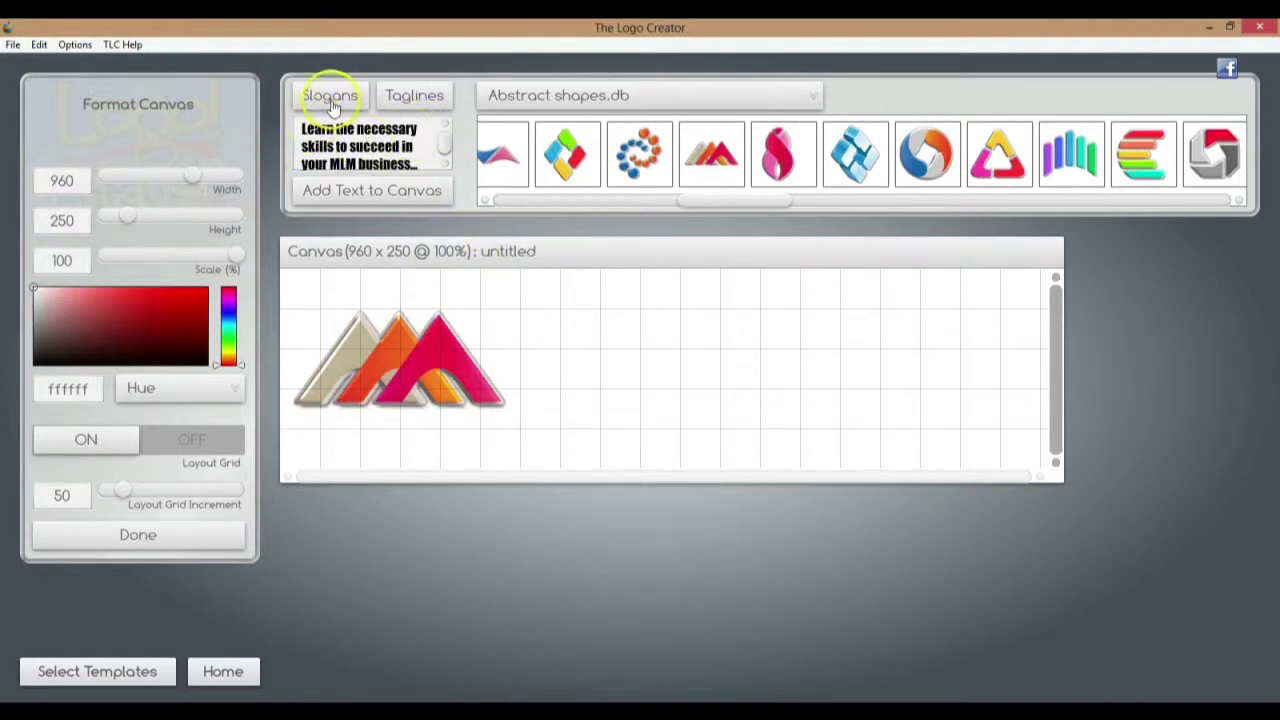
# Step: Add 'Learn how to succeed in your MLM business!' below the M shape at text scale 26
pyautogui.click(333, 100)
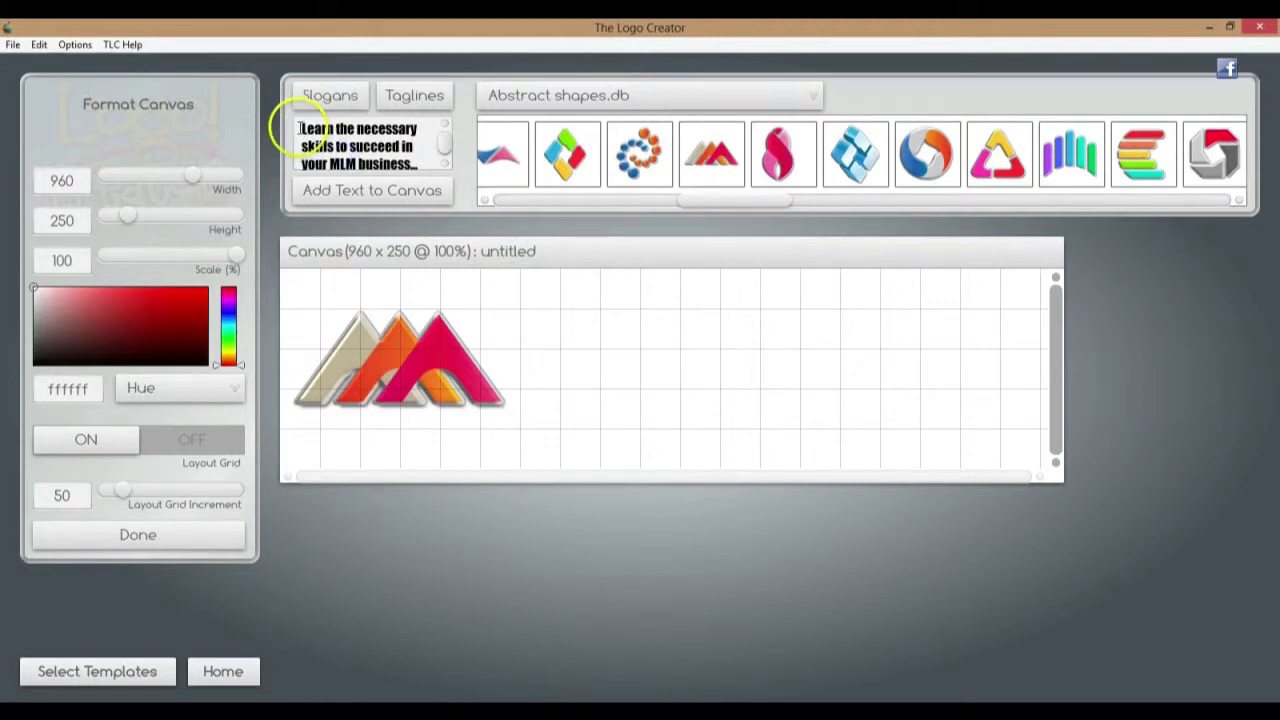
pyautogui.click(458, 181)
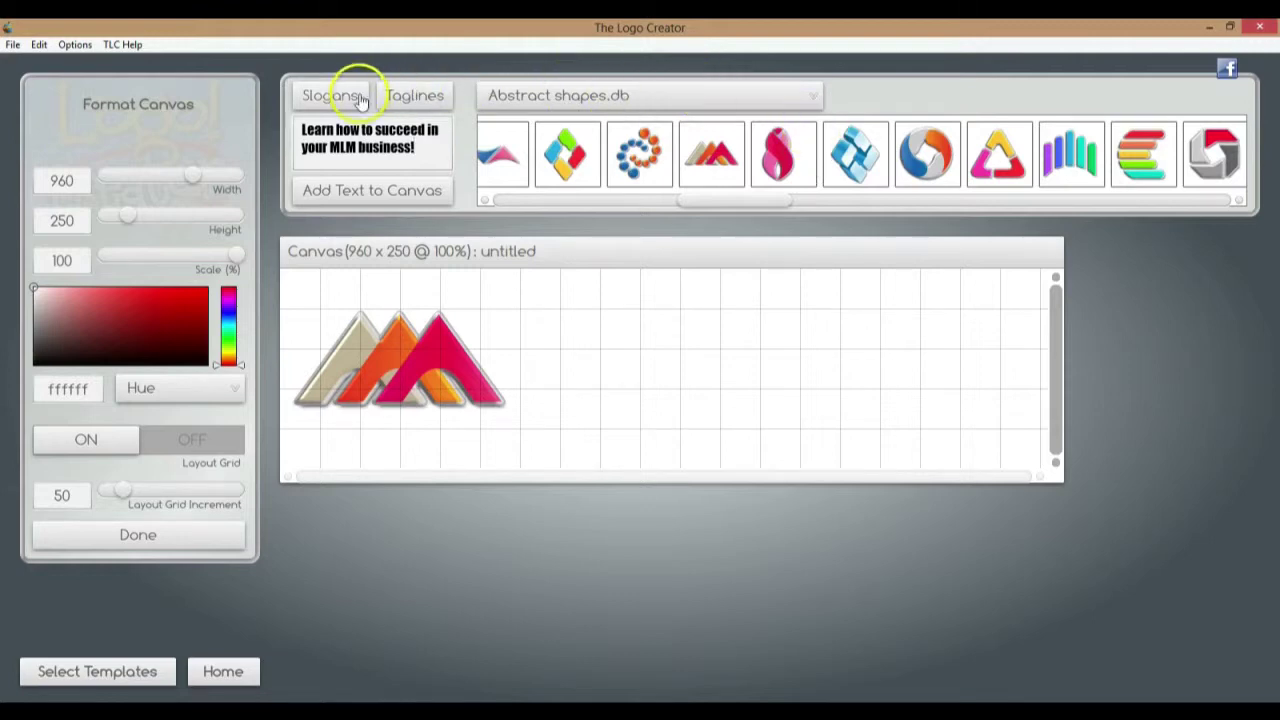
pyautogui.click(359, 191)
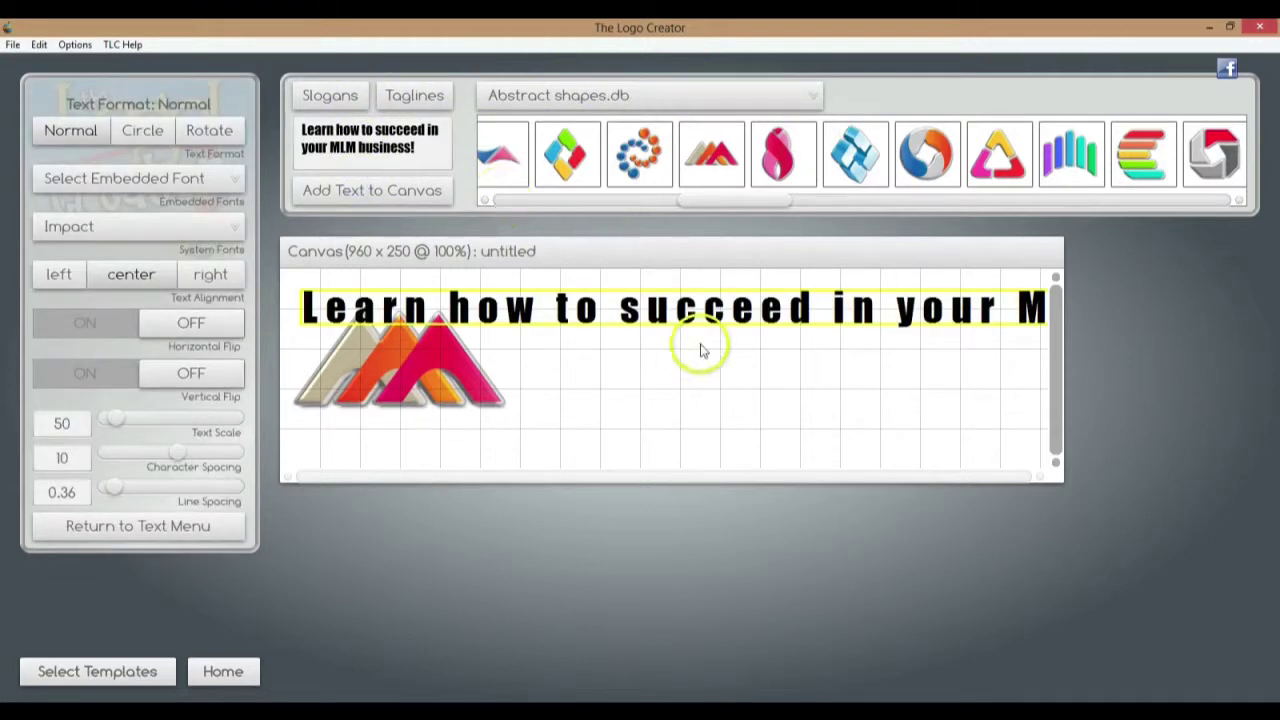
pyautogui.moveTo(683, 316); pyautogui.dragTo(680, 450)
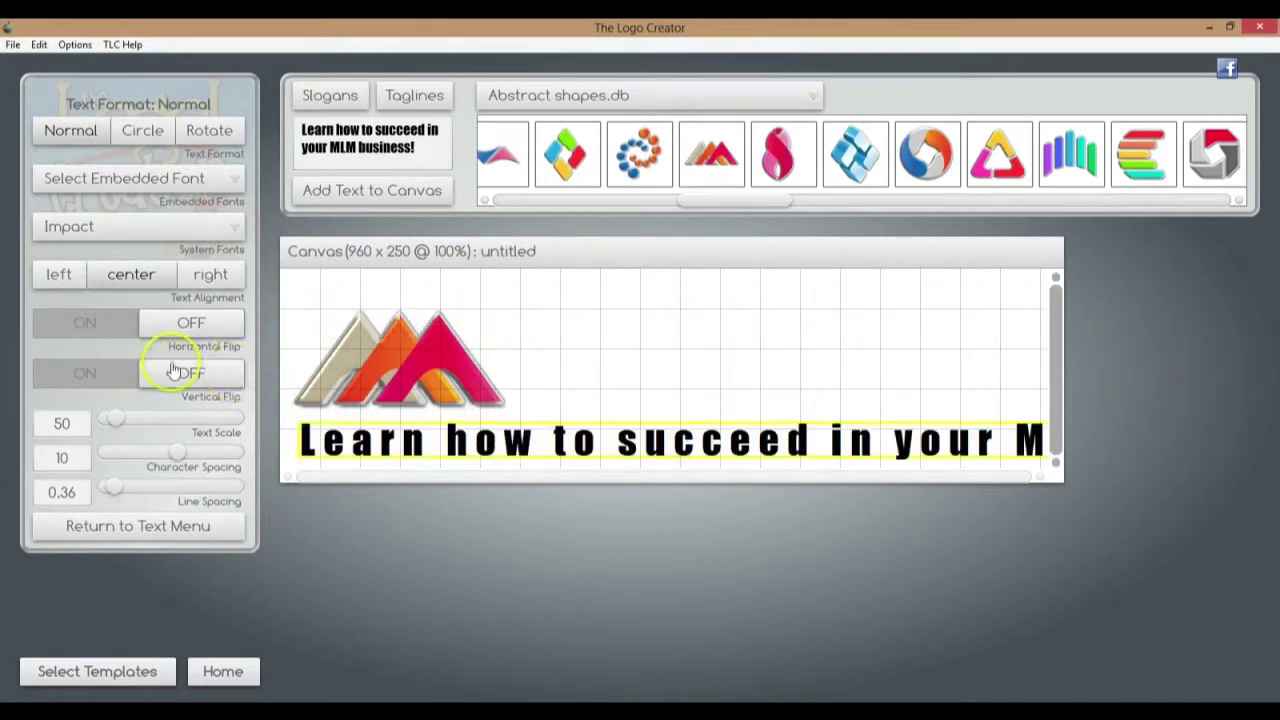
pyautogui.moveTo(113, 425); pyautogui.dragTo(110, 427)
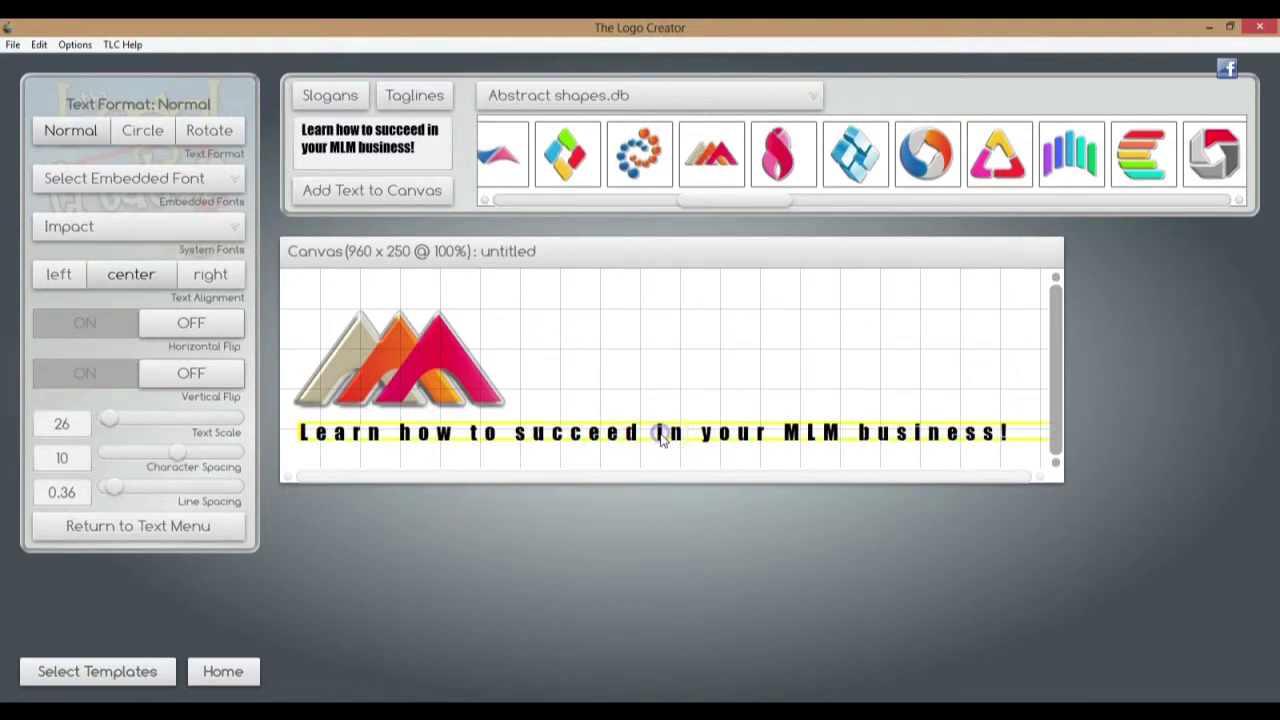
pyautogui.moveTo(662, 443); pyautogui.dragTo(671, 449)
pyautogui.click(686, 394)
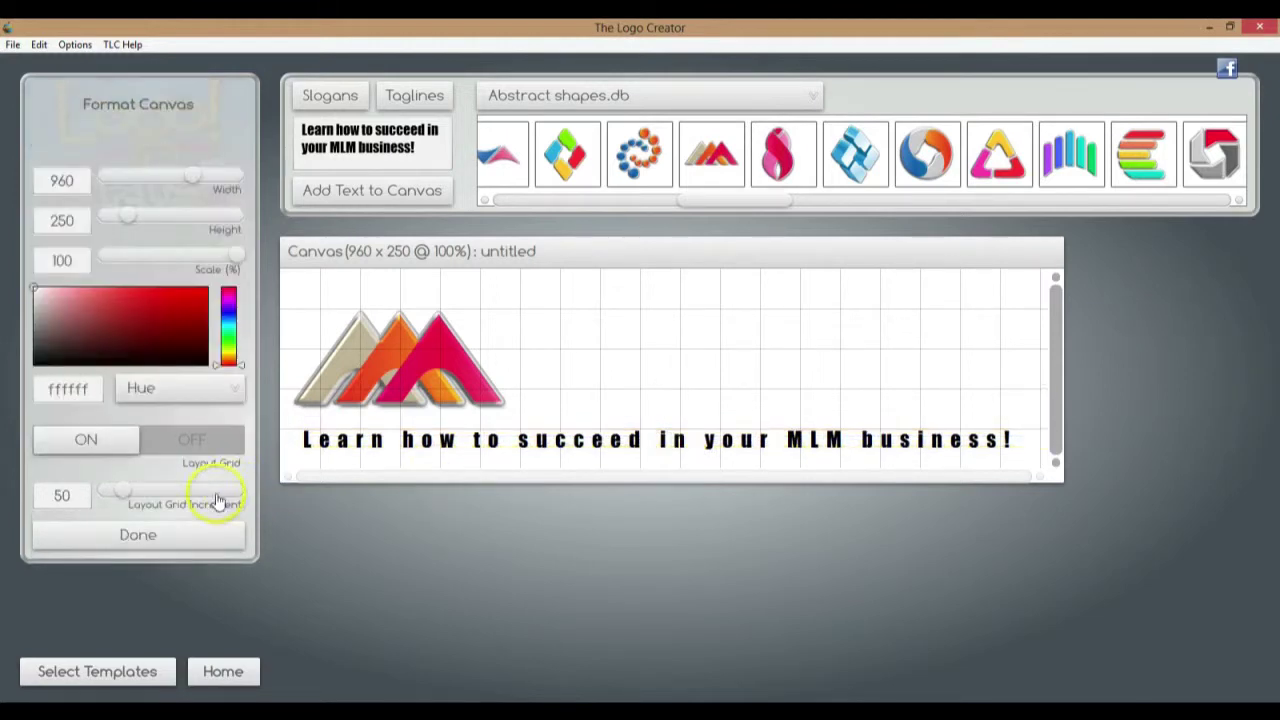
pyautogui.click(157, 541)
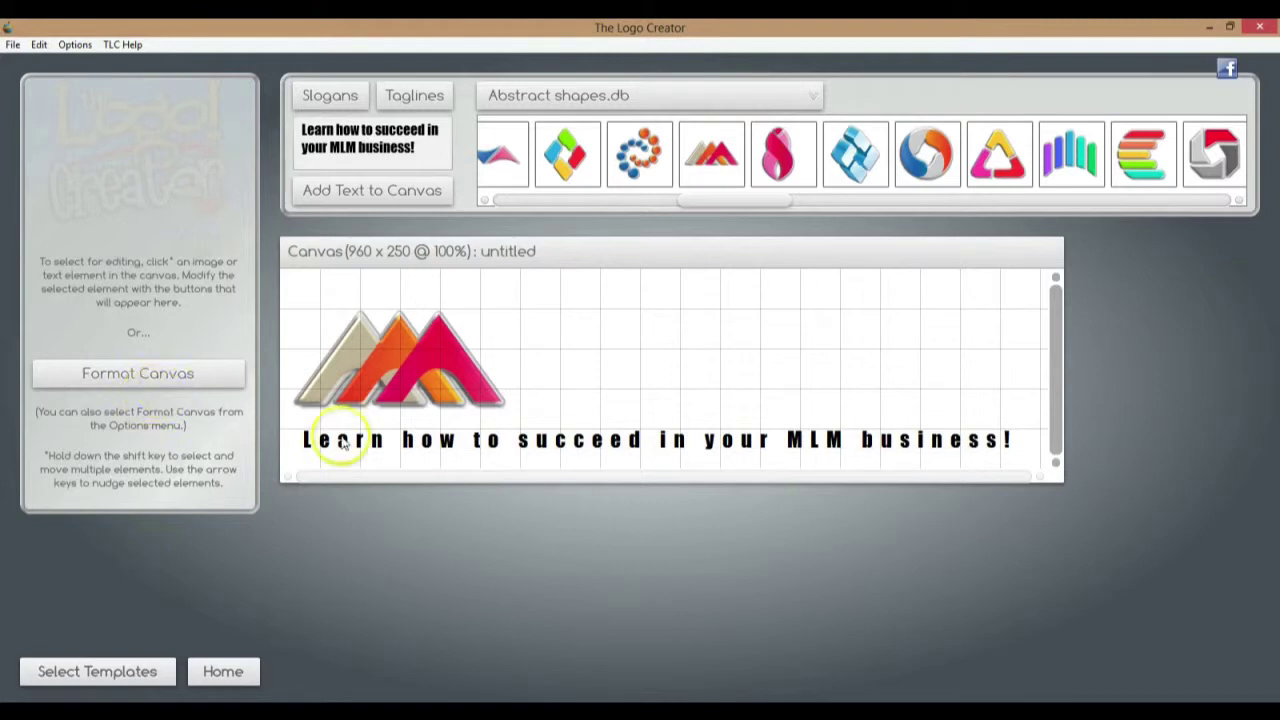
pyautogui.click(367, 451)
pyautogui.click(157, 527)
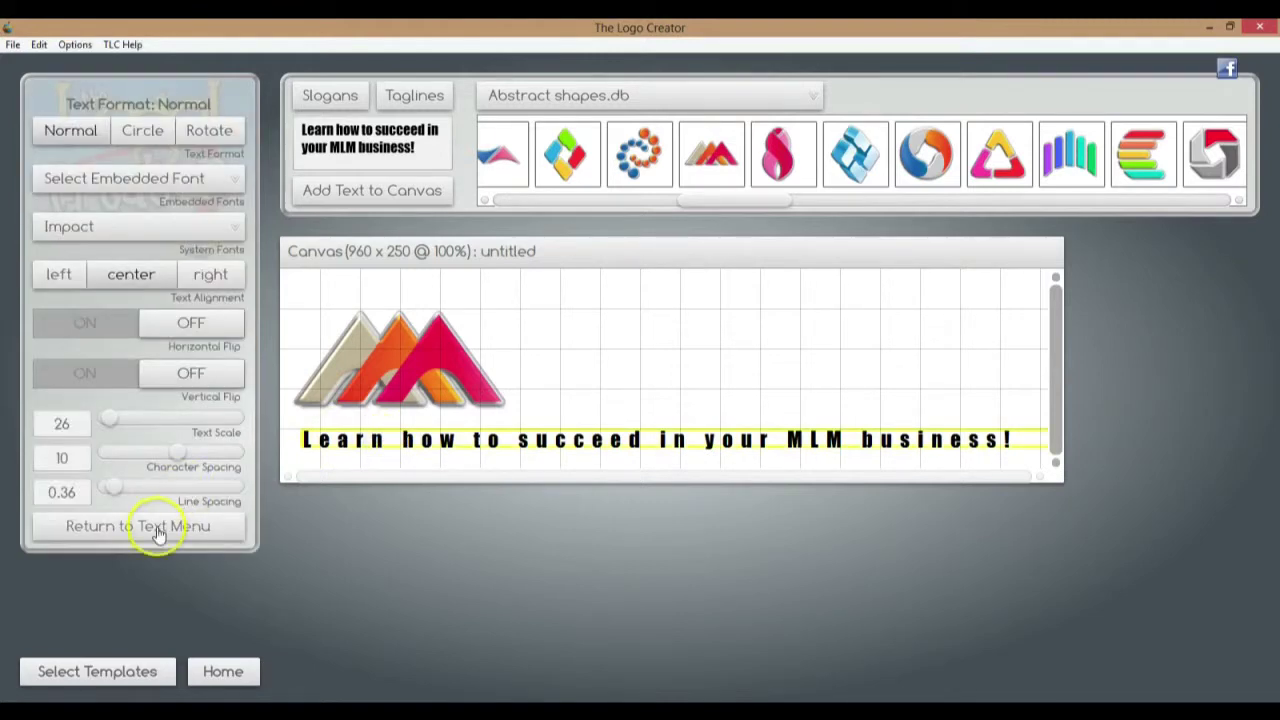
pyautogui.click(202, 295)
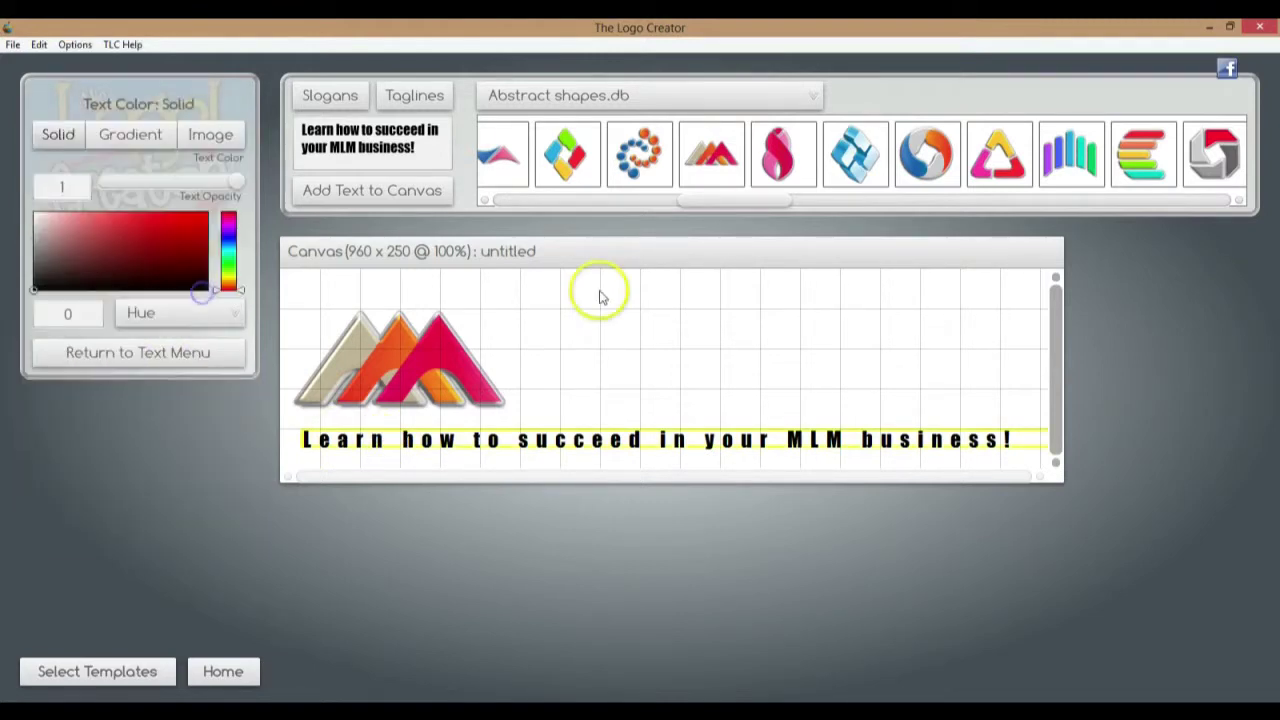
pyautogui.click(68, 146)
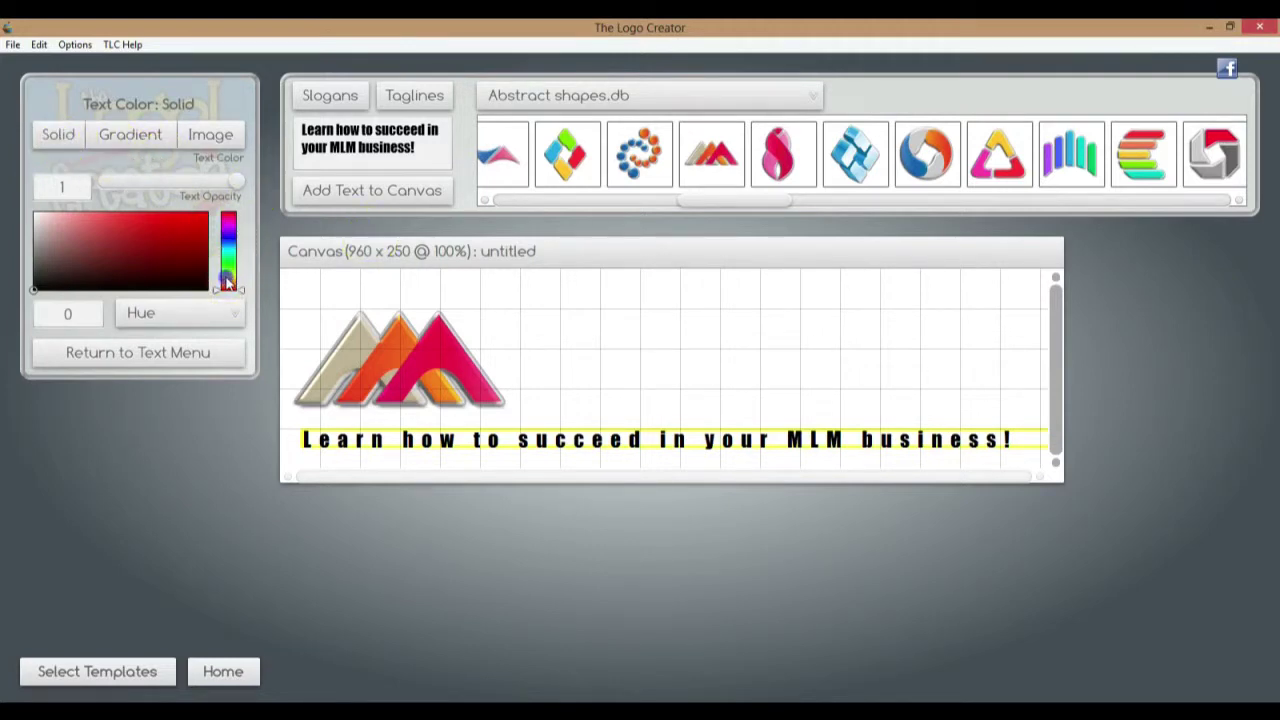
pyautogui.moveTo(227, 284); pyautogui.dragTo(228, 276)
pyautogui.click(78, 256)
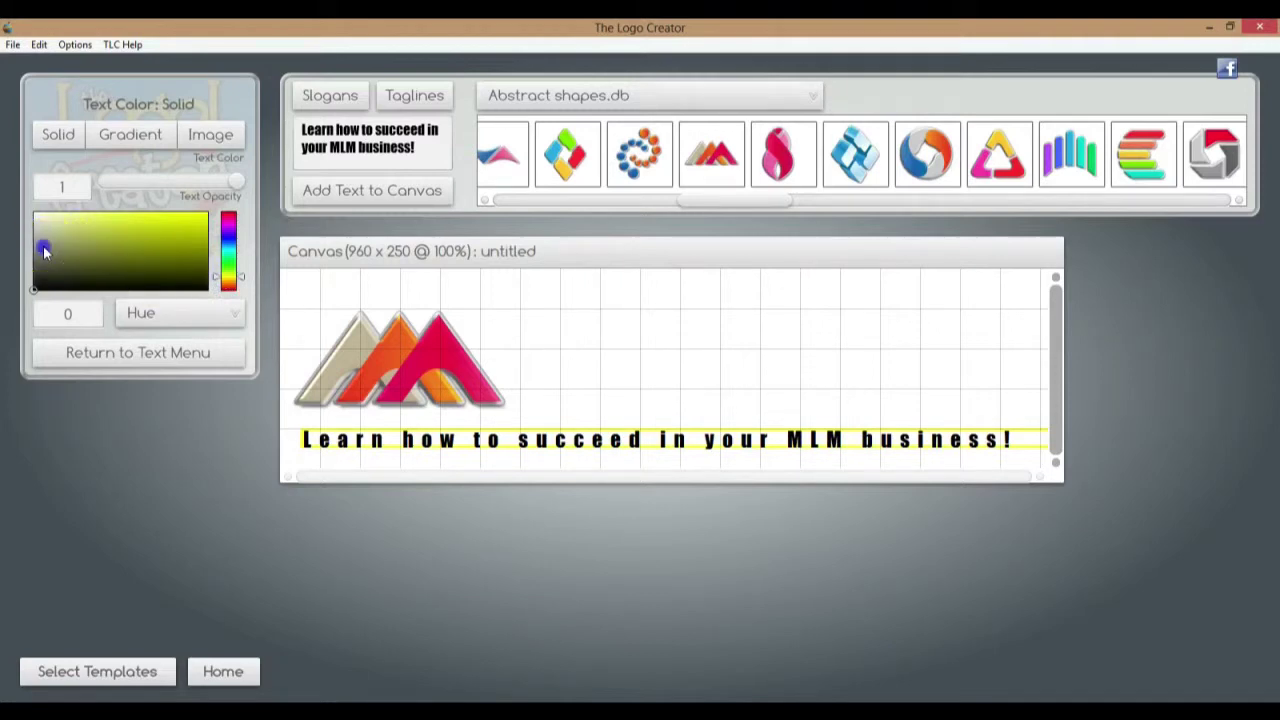
pyautogui.click(43, 249)
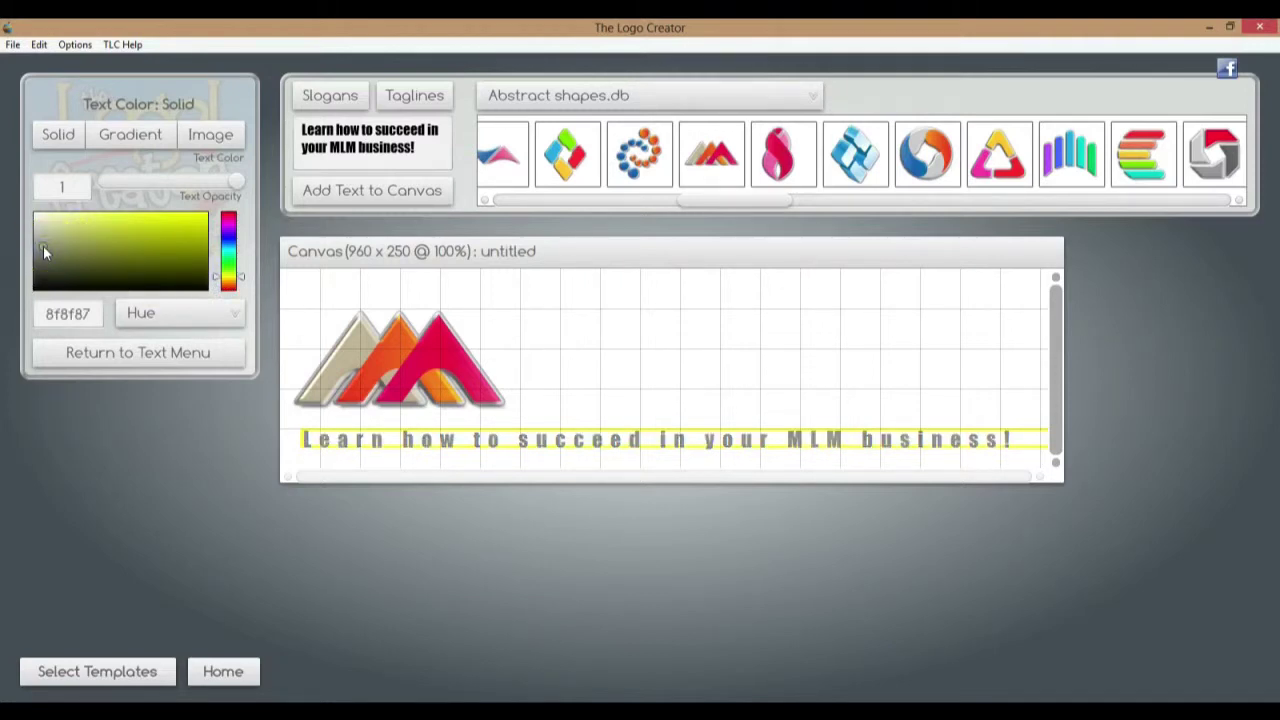
pyautogui.moveTo(43, 245); pyautogui.dragTo(39, 237)
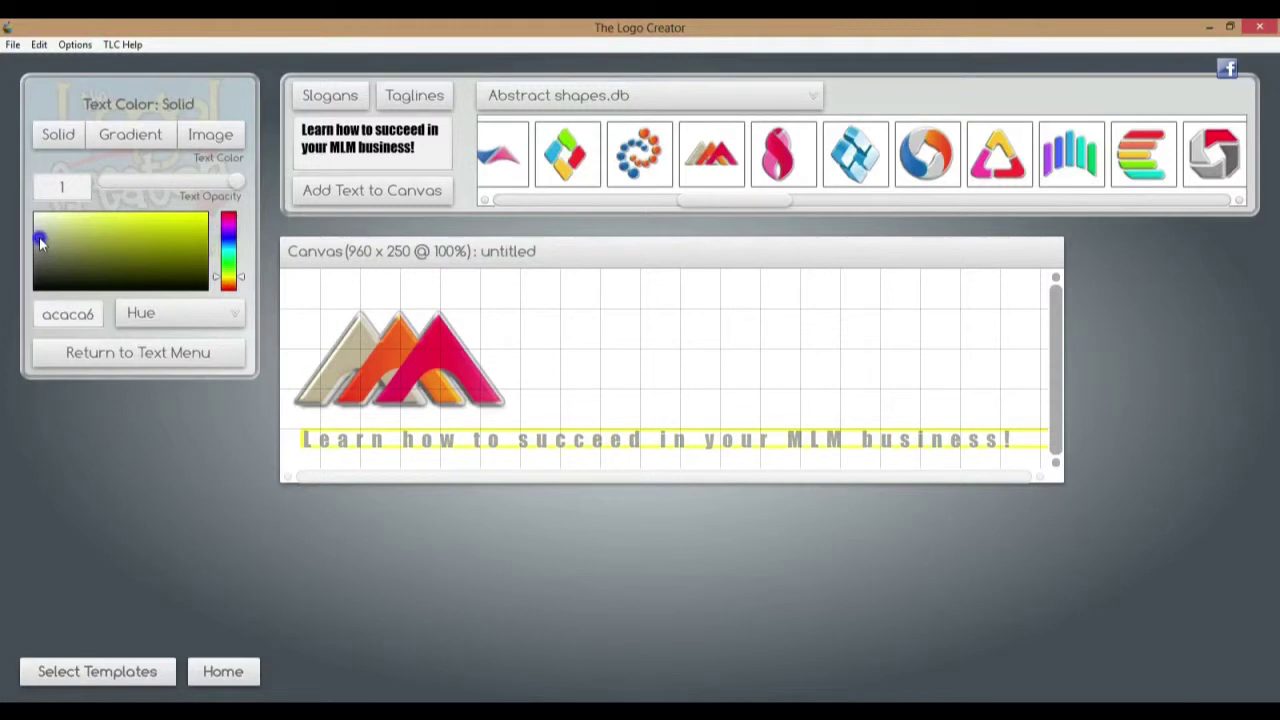
pyautogui.click(94, 352)
pyautogui.click(804, 385)
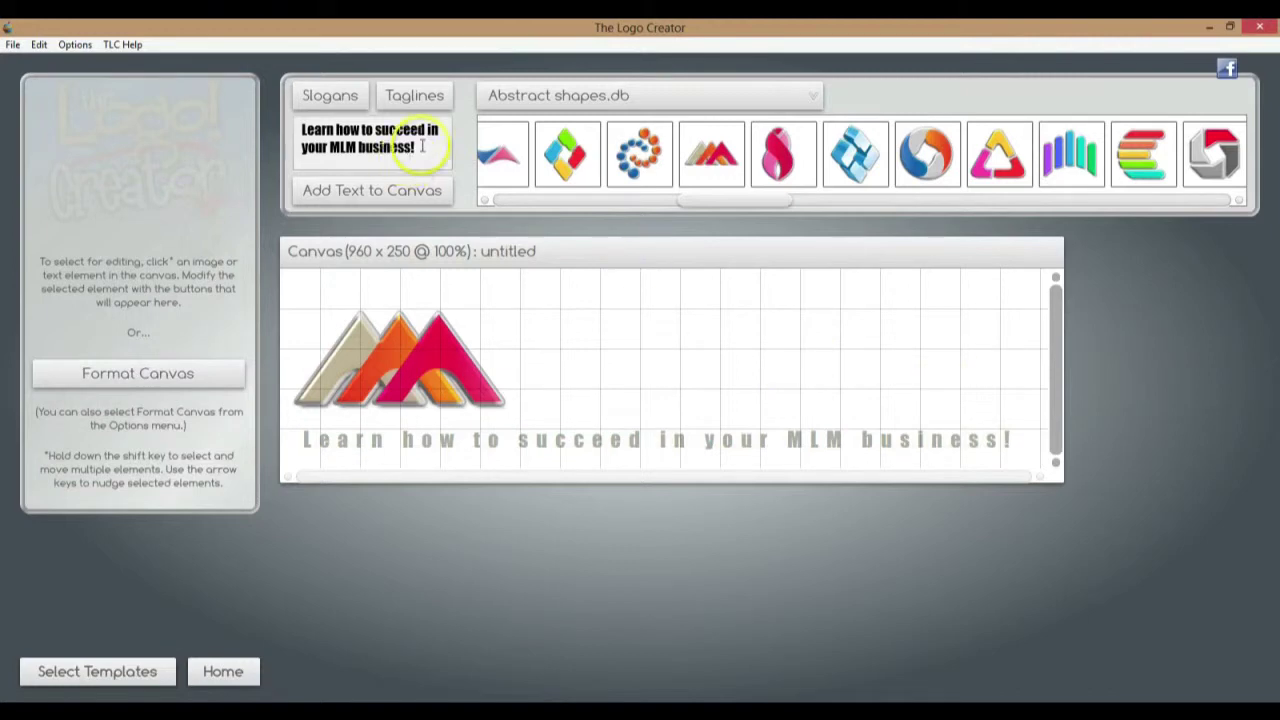
pyautogui.click(283, 119)
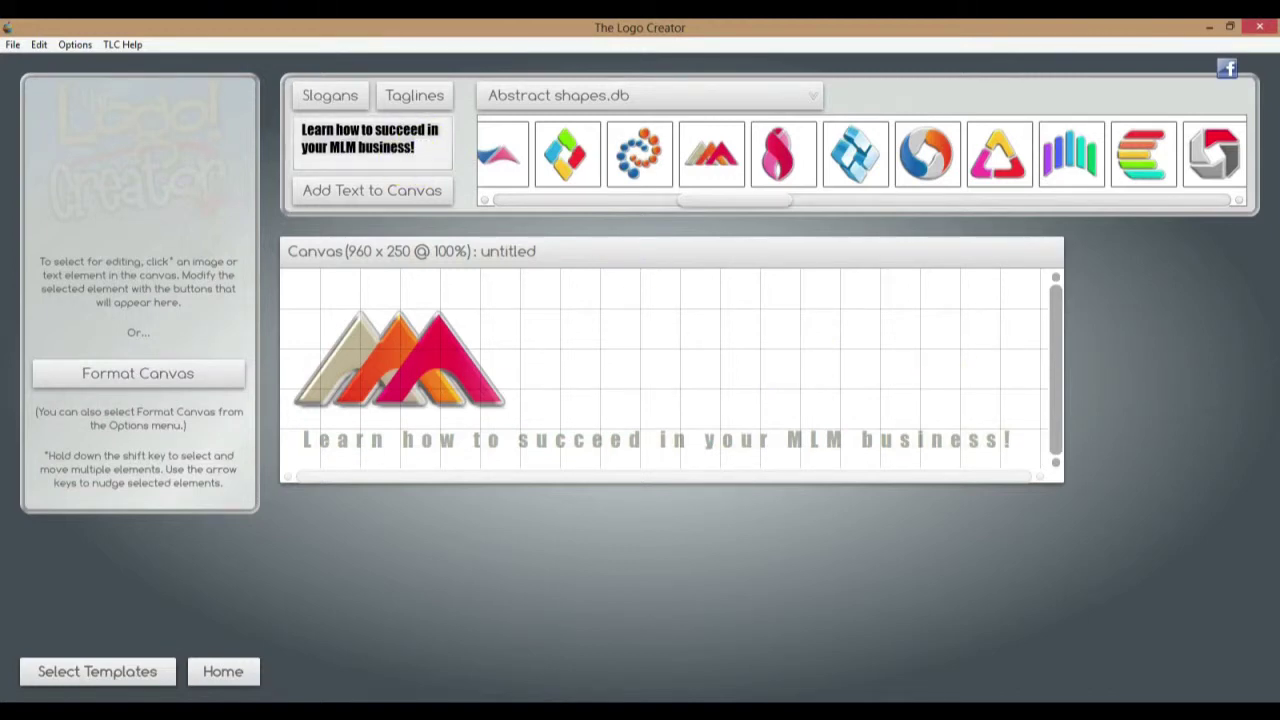
# Step: Add the text 'MLM Success Daily' and place it to the right of the logo
pyautogui.hotkey('ctrl', 'a')
pyautogui.write('MLM')
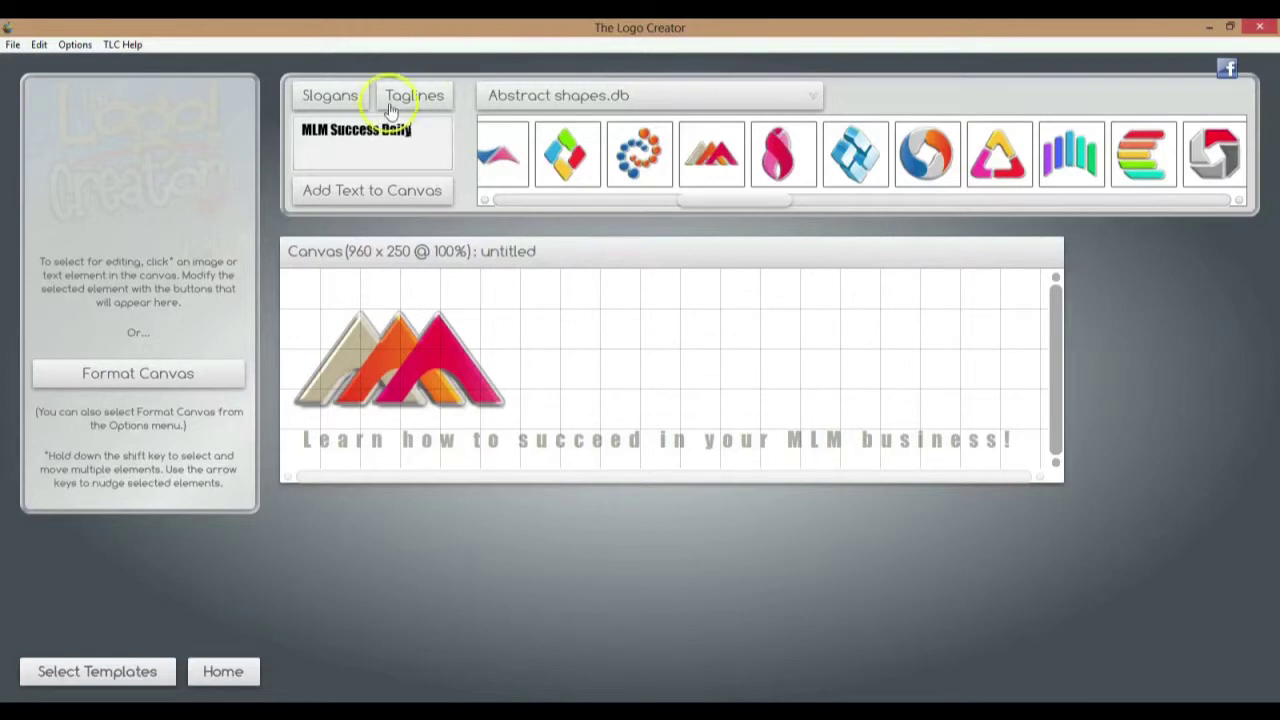
pyautogui.click(357, 191)
pyautogui.click(655, 305)
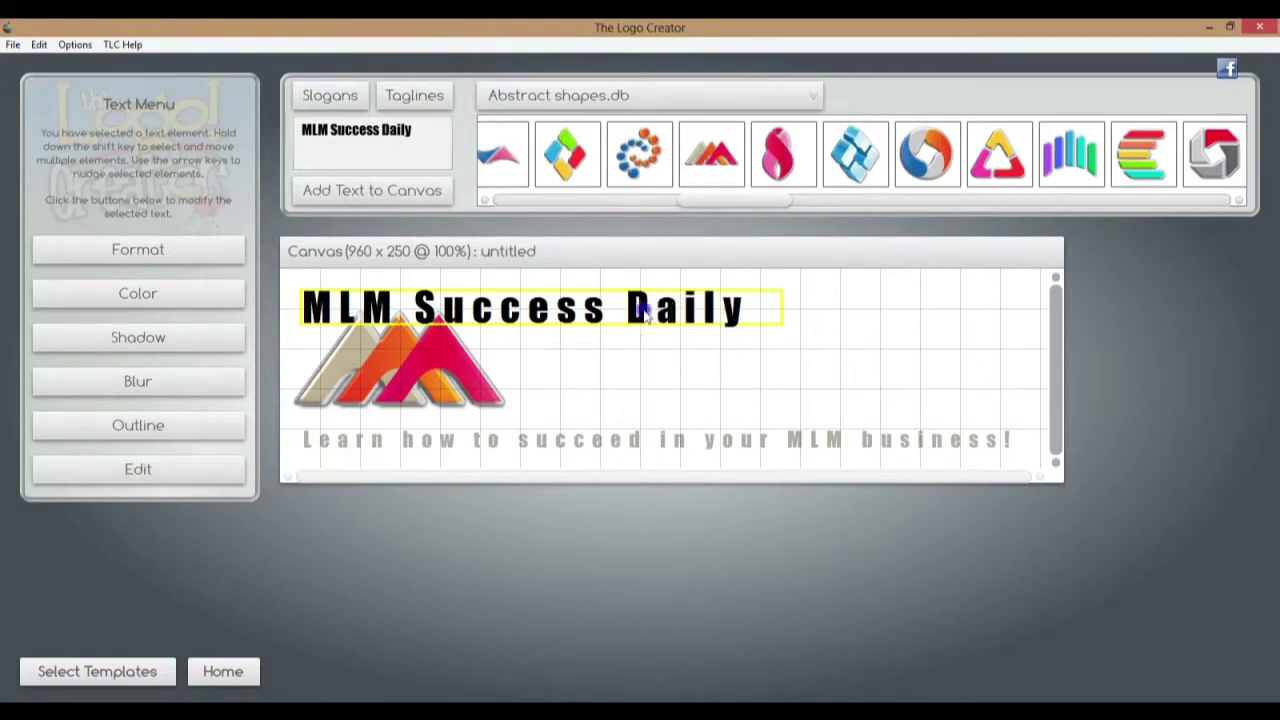
pyautogui.moveTo(652, 306); pyautogui.dragTo(850, 375)
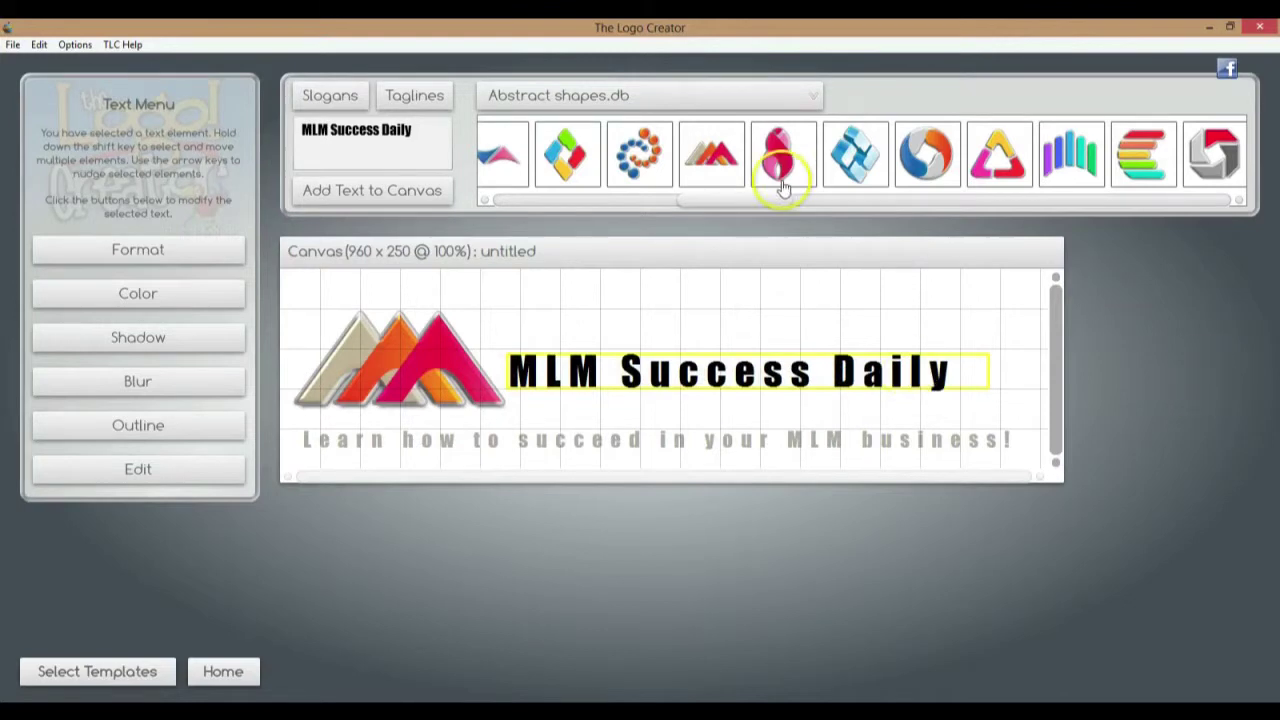
# Step: Color the headline dark grey 63605b after trying pink and orange hues
pyautogui.click(166, 300)
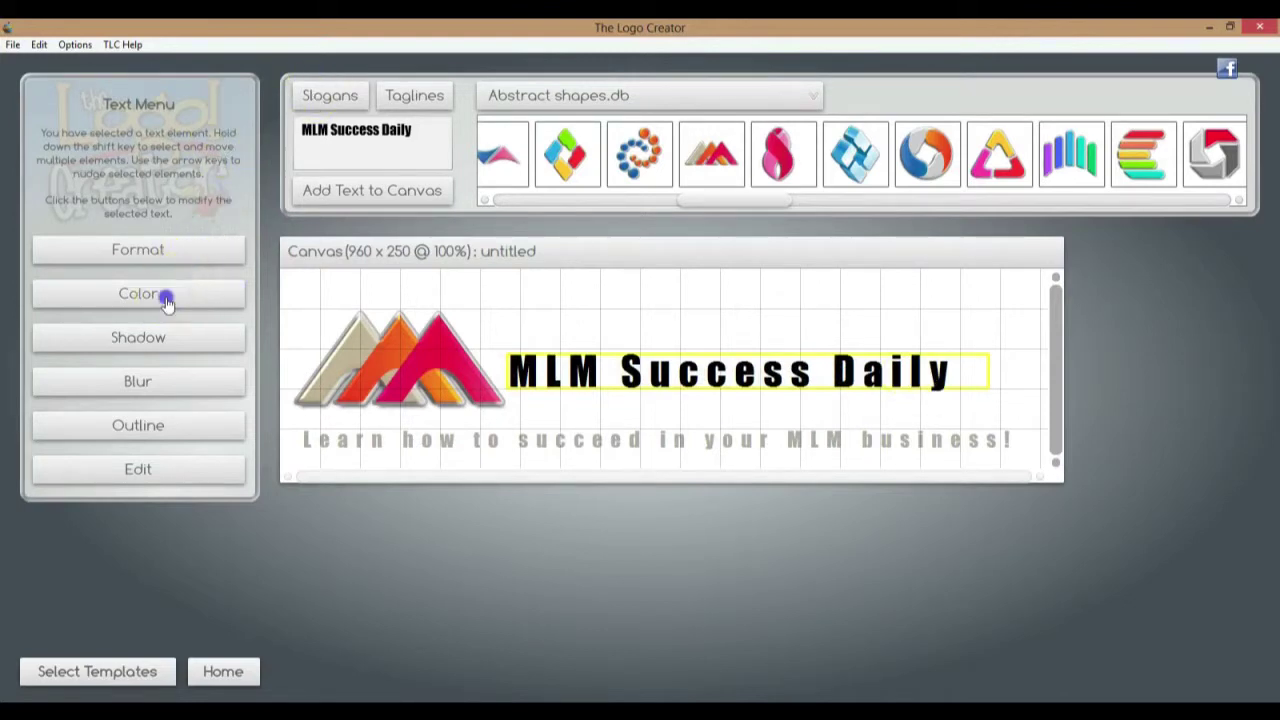
pyautogui.moveTo(90, 252)
pyautogui.mouseDown()
pyautogui.moveTo(85, 224)
pyautogui.moveTo(107, 228)
pyautogui.moveTo(106, 215)
pyautogui.moveTo(86, 214)
pyautogui.moveTo(140, 217)
pyautogui.mouseUp()
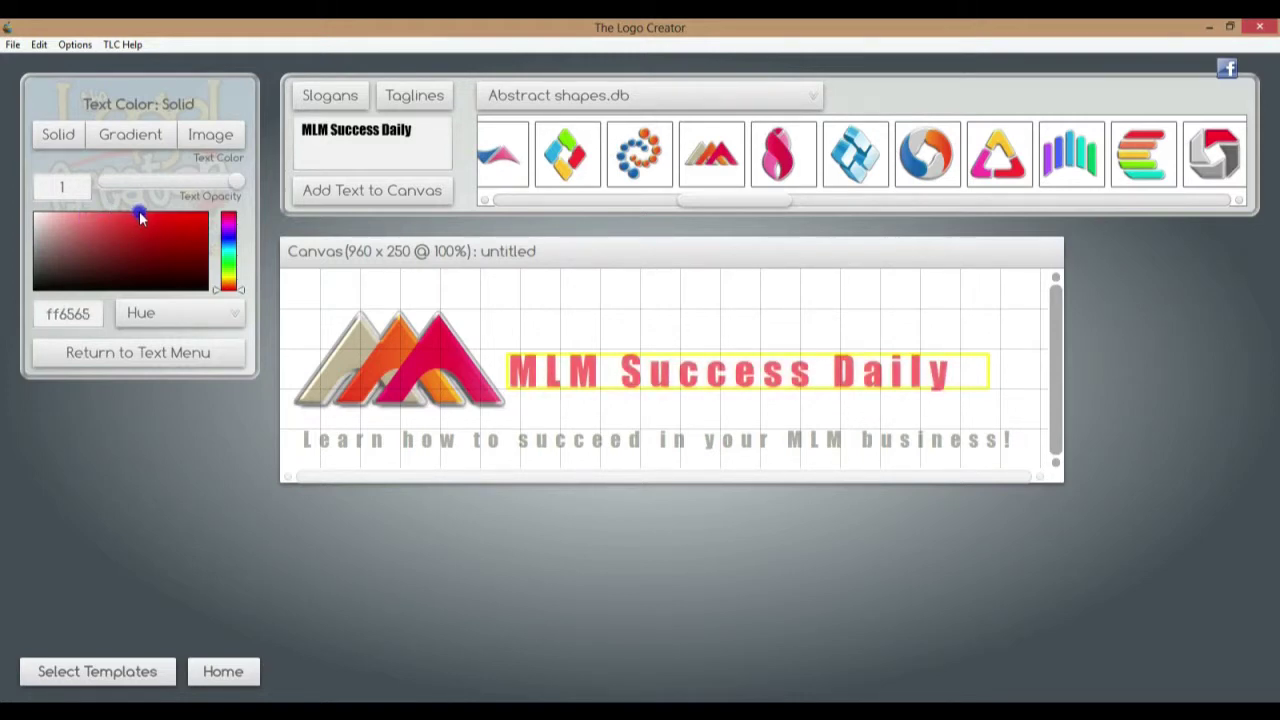
pyautogui.moveTo(224, 287); pyautogui.dragTo(224, 283)
pyautogui.click(141, 218)
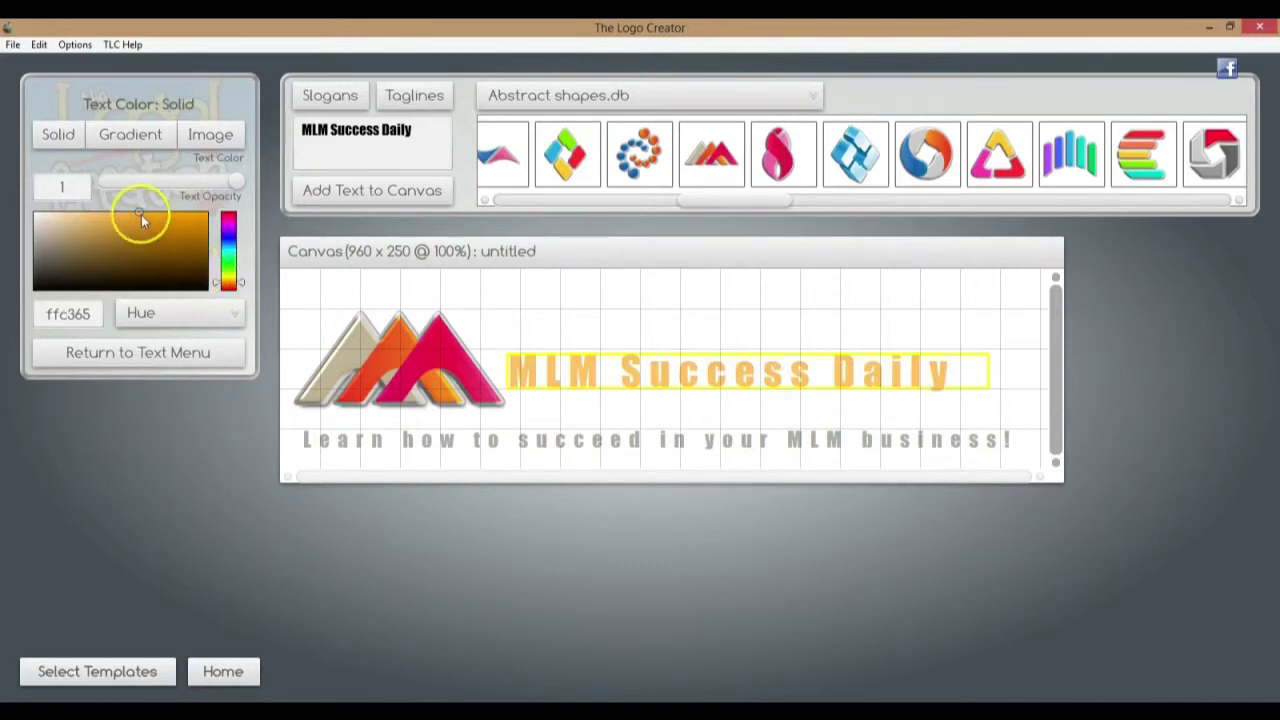
pyautogui.moveTo(140, 213)
pyautogui.mouseDown()
pyautogui.moveTo(125, 228)
pyautogui.moveTo(157, 240)
pyautogui.moveTo(208, 220)
pyautogui.mouseUp()
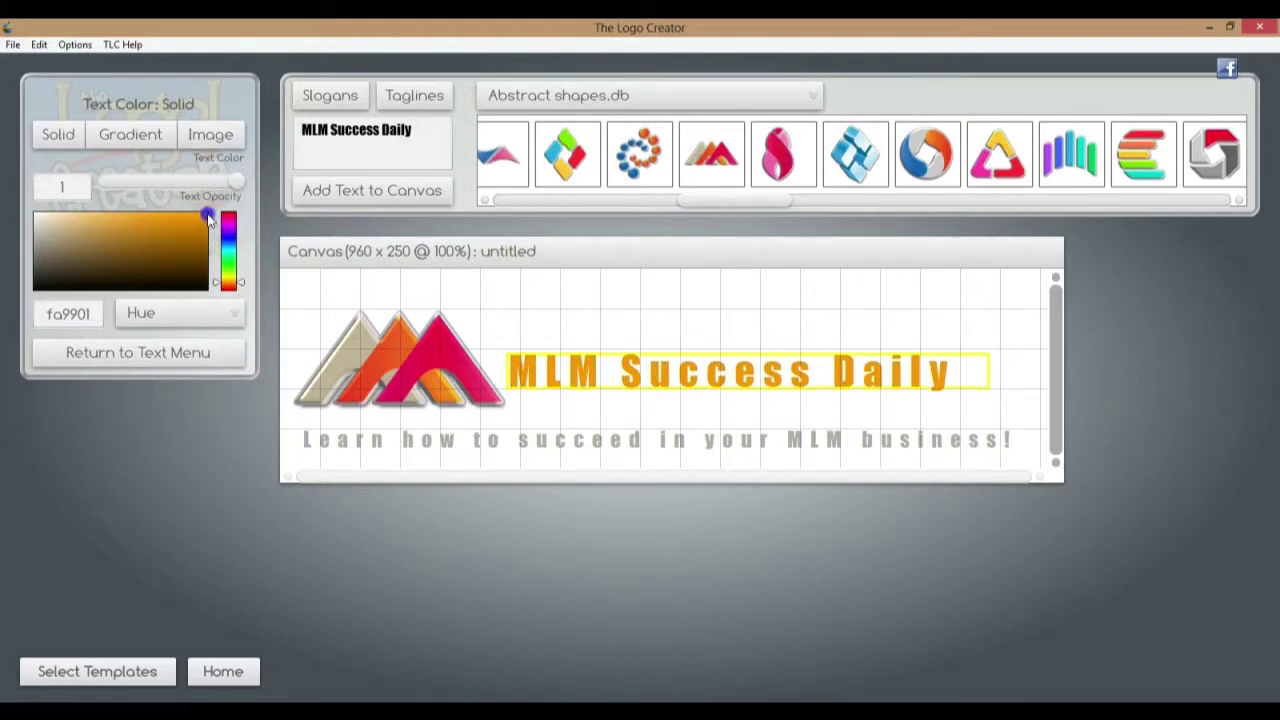
pyautogui.moveTo(208, 220)
pyautogui.mouseDown()
pyautogui.moveTo(69, 300)
pyautogui.moveTo(38, 284)
pyautogui.mouseUp()
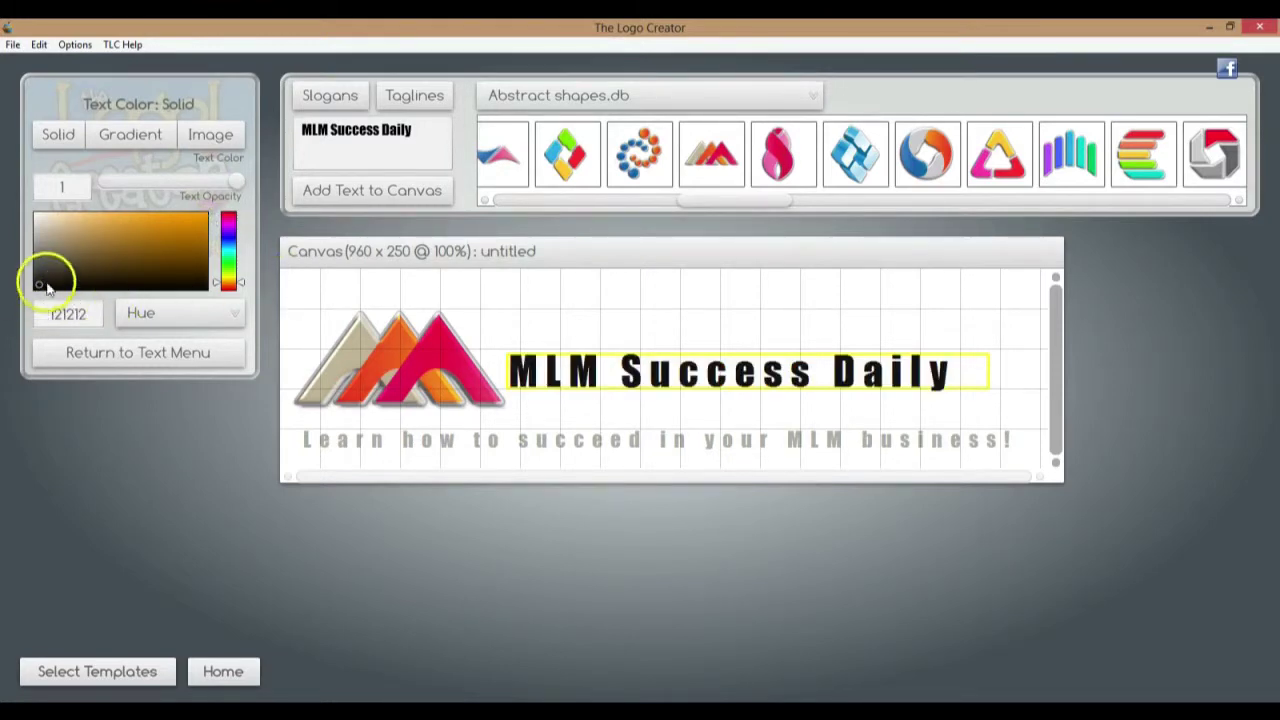
pyautogui.moveTo(37, 287); pyautogui.dragTo(48, 264)
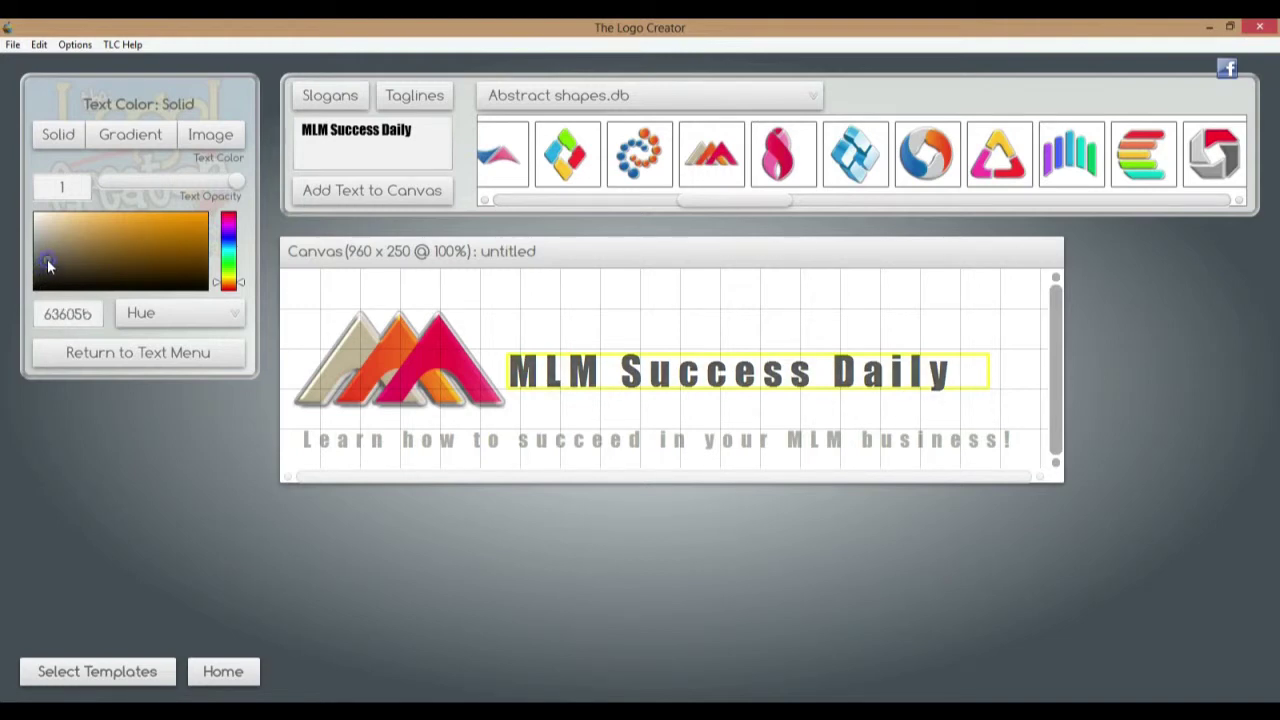
pyautogui.click(1202, 346)
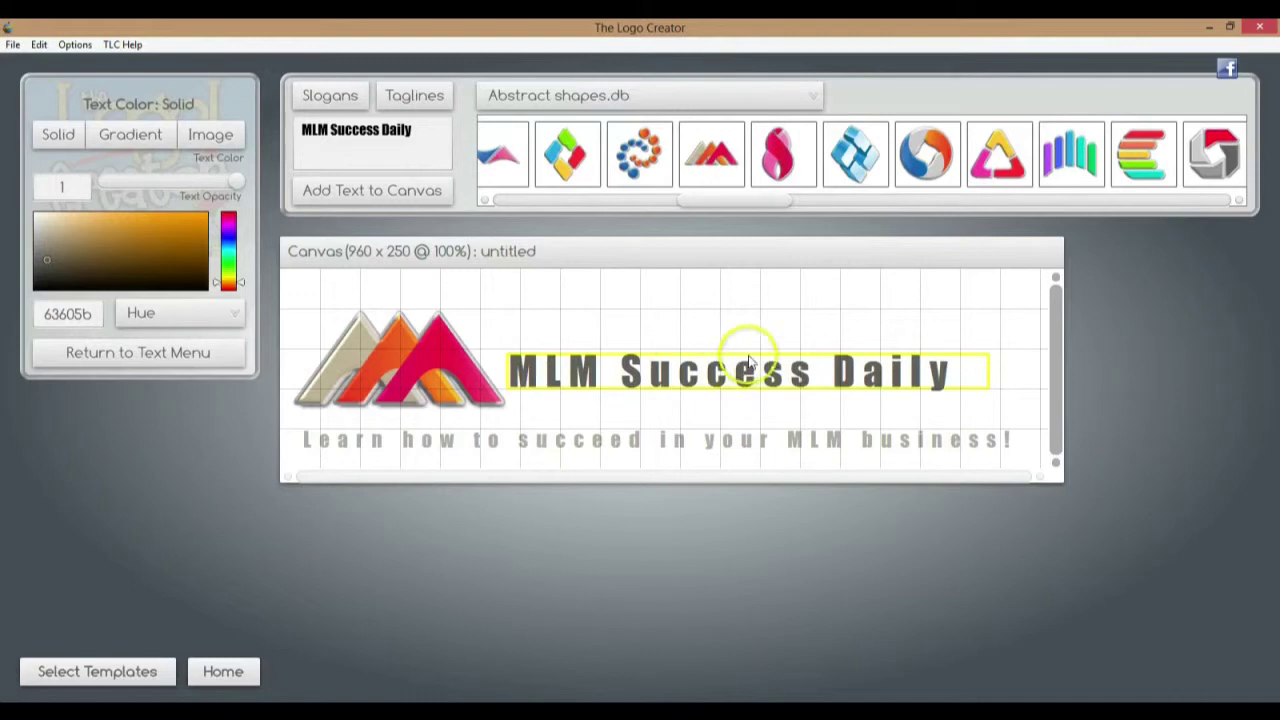
pyautogui.click(143, 360)
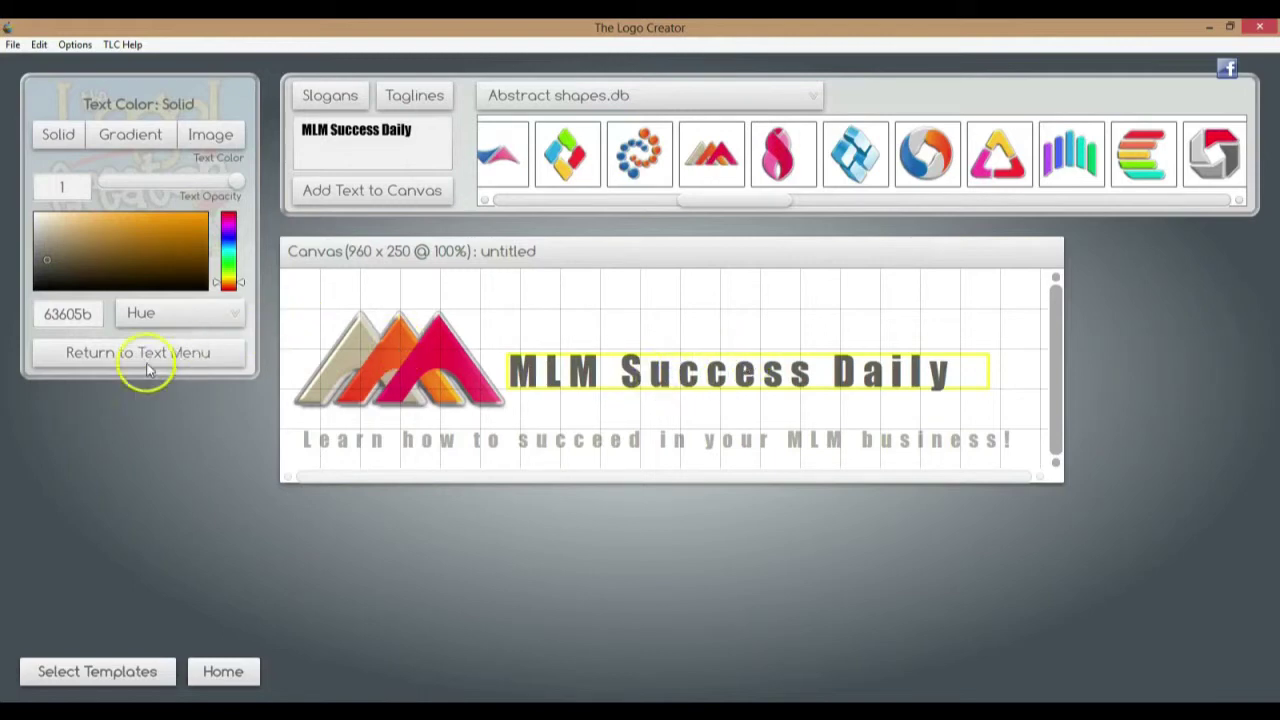
pyautogui.click(145, 293)
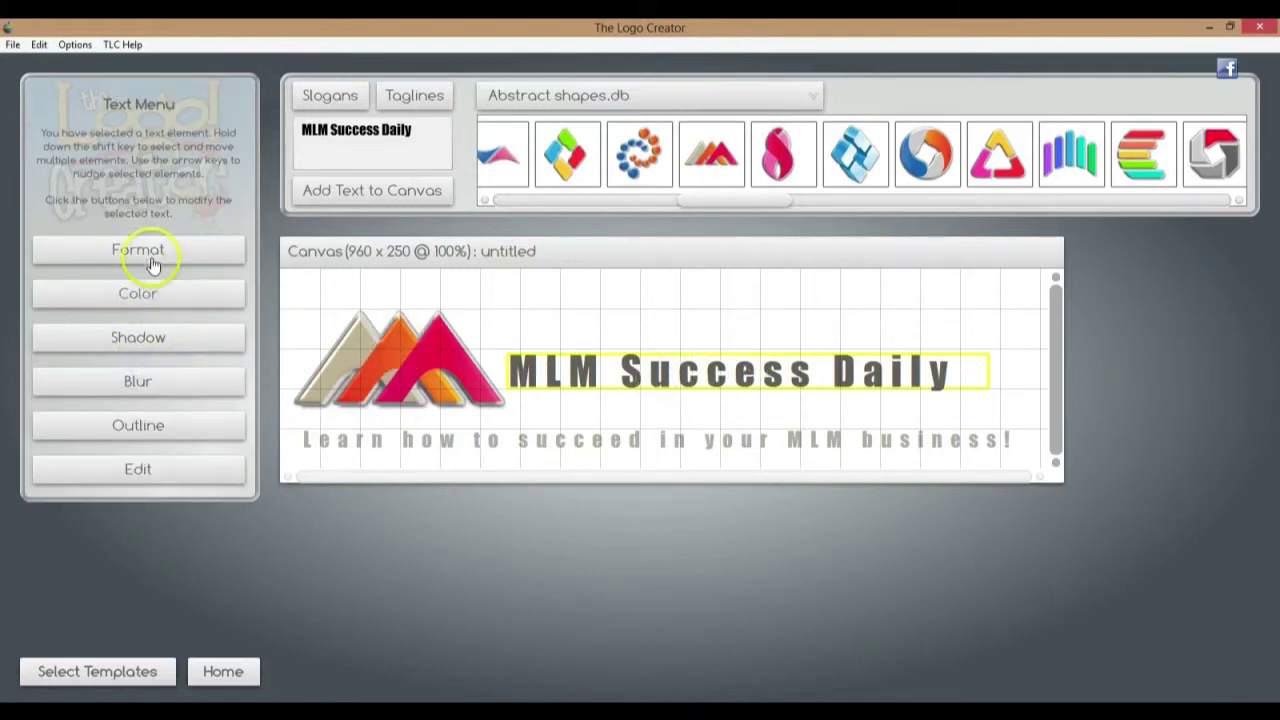
# Step: Set the headline's text scale to 59 and shift it slightly to the right
pyautogui.click(152, 252)
pyautogui.moveTo(118, 432); pyautogui.dragTo(120, 428)
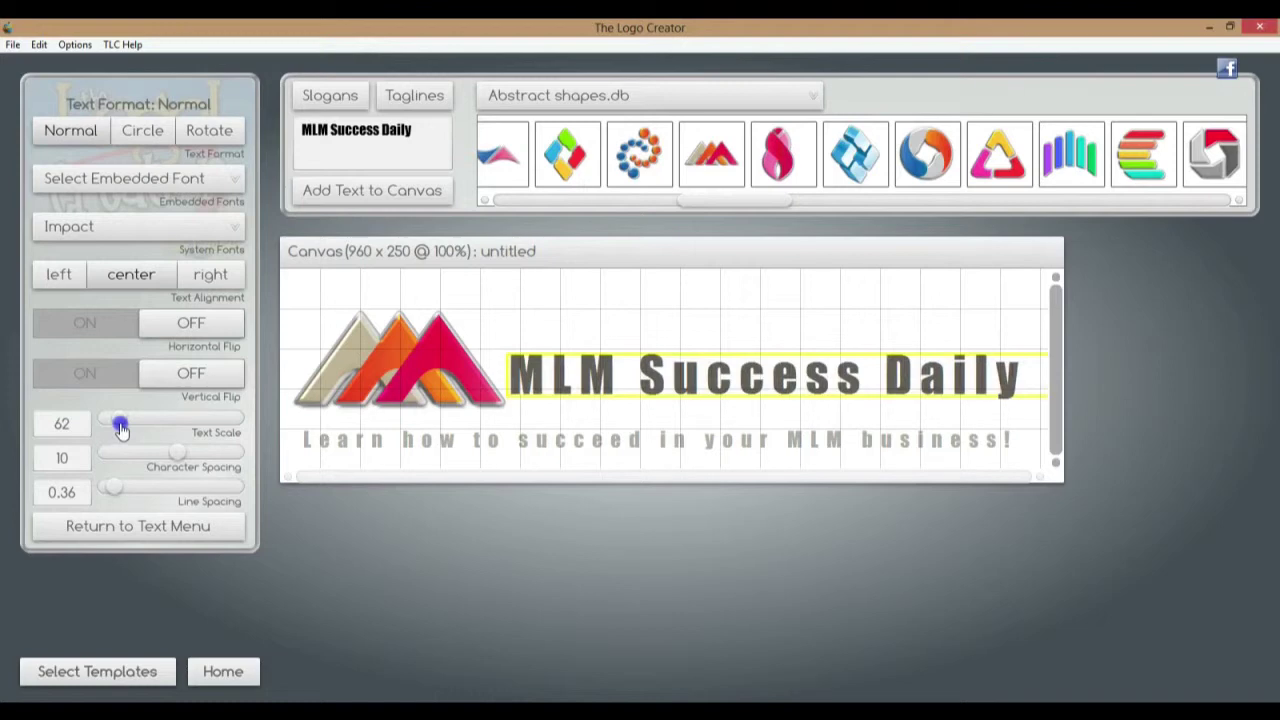
pyautogui.moveTo(120, 428); pyautogui.dragTo(118, 426)
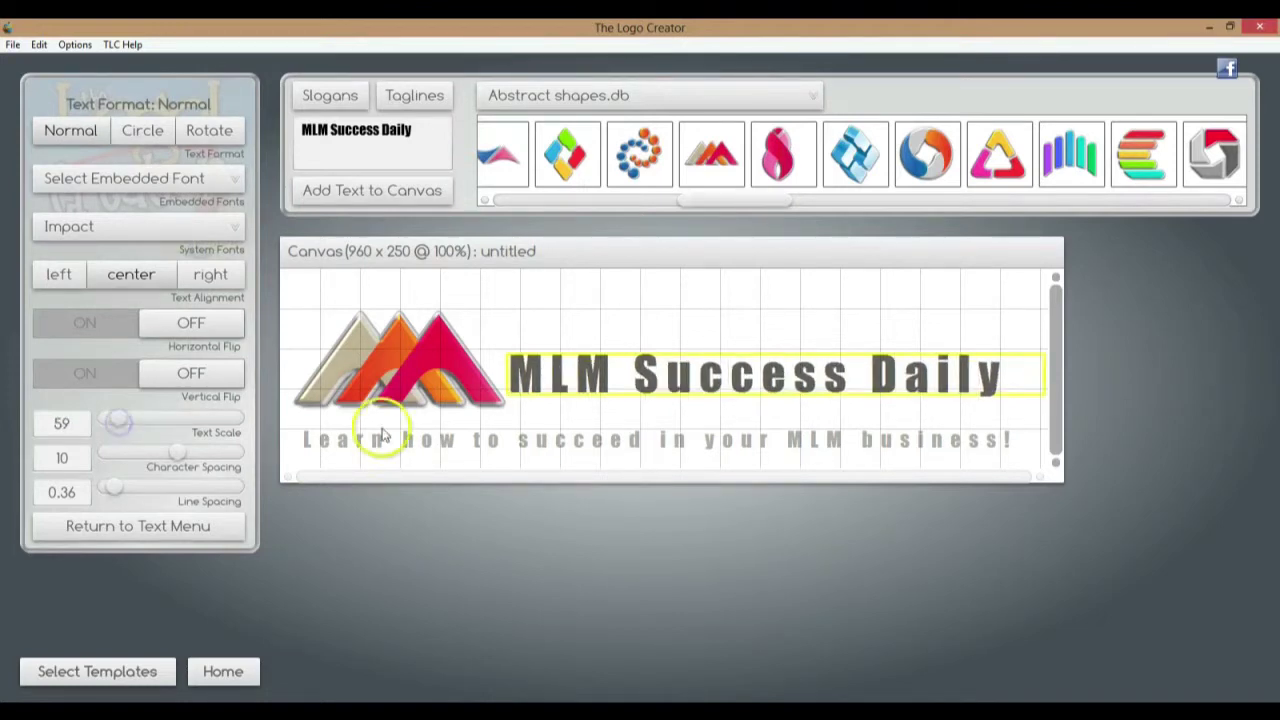
pyautogui.click(794, 317)
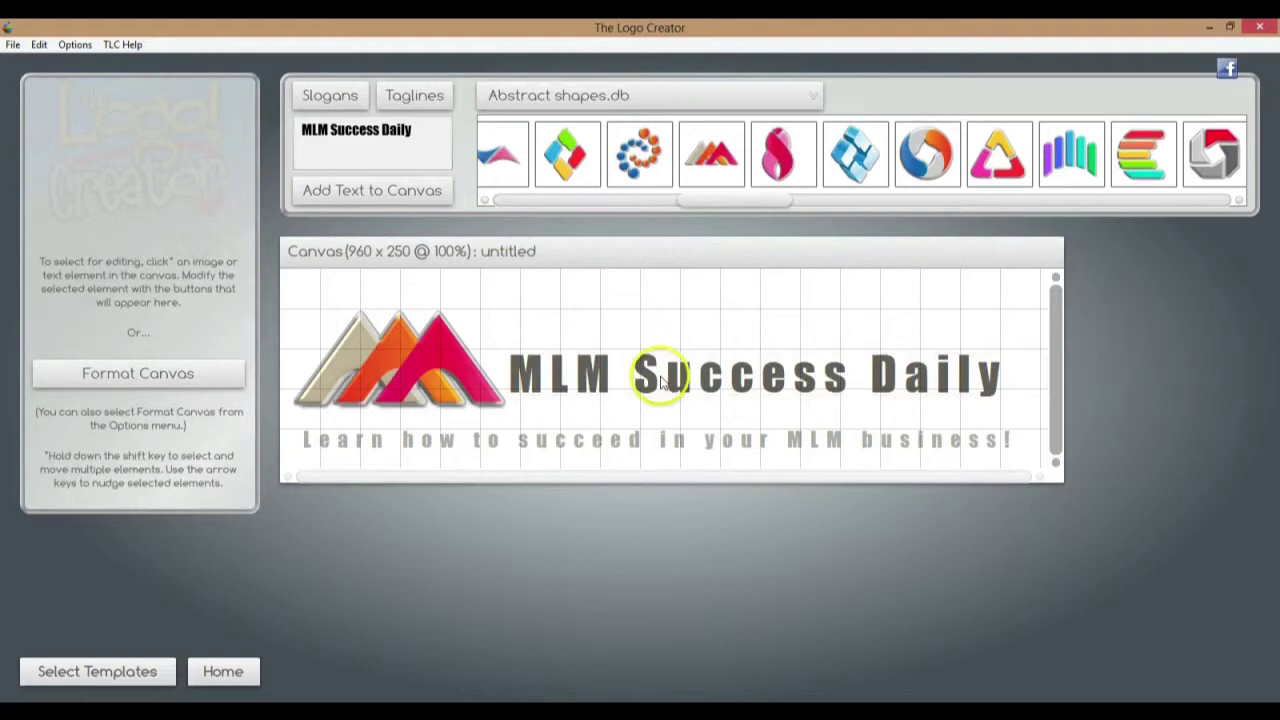
pyautogui.click(650, 388)
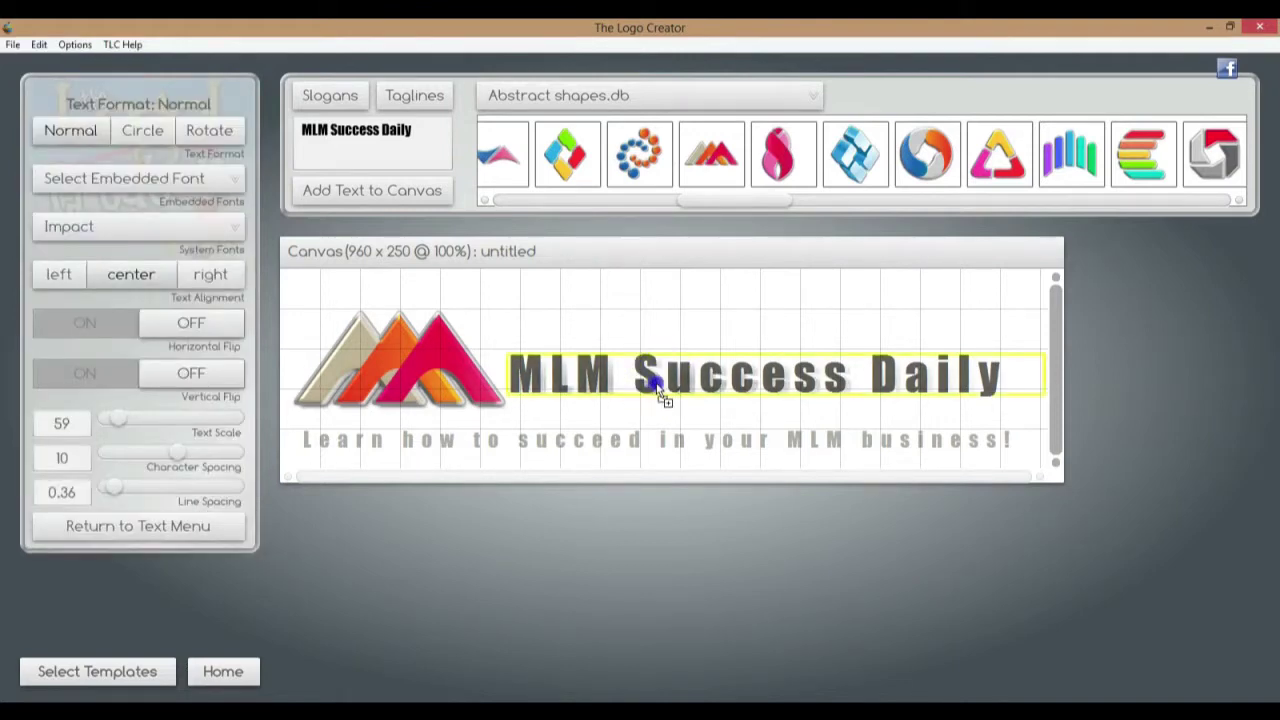
pyautogui.moveTo(660, 392)
pyautogui.mouseDown()
pyautogui.moveTo(686, 400)
pyautogui.moveTo(668, 388)
pyautogui.mouseUp()
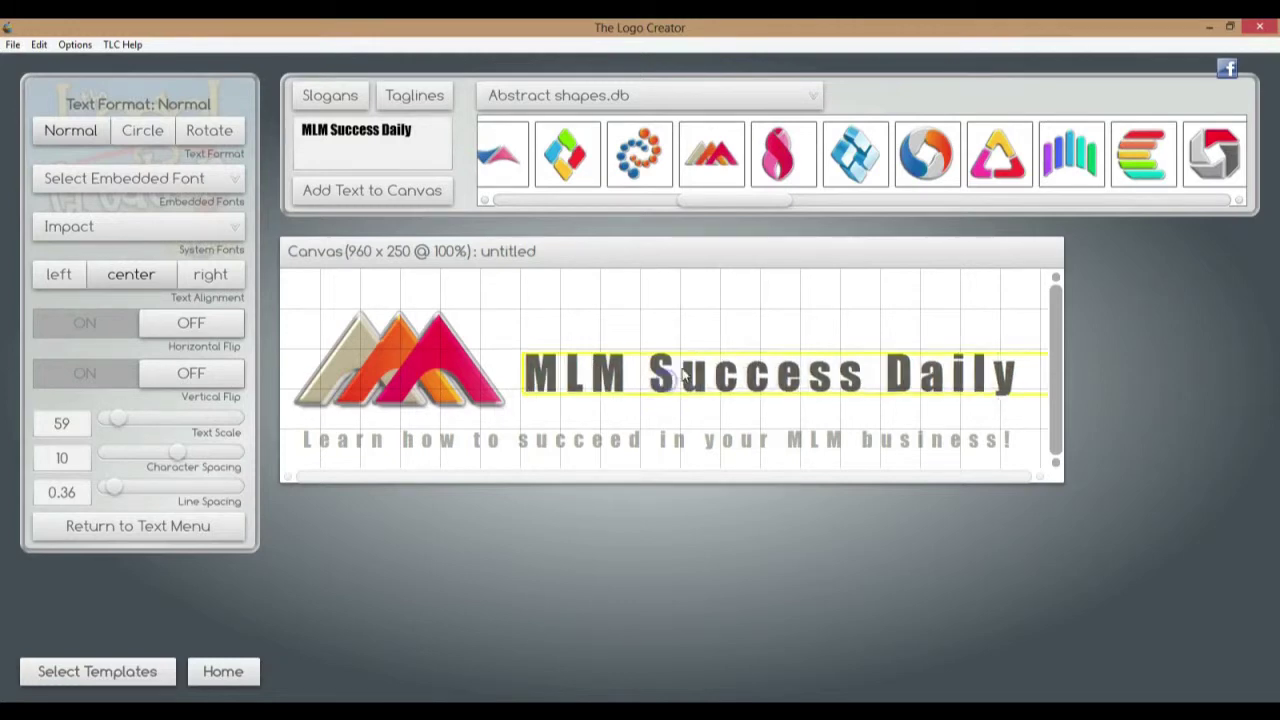
pyautogui.click(720, 307)
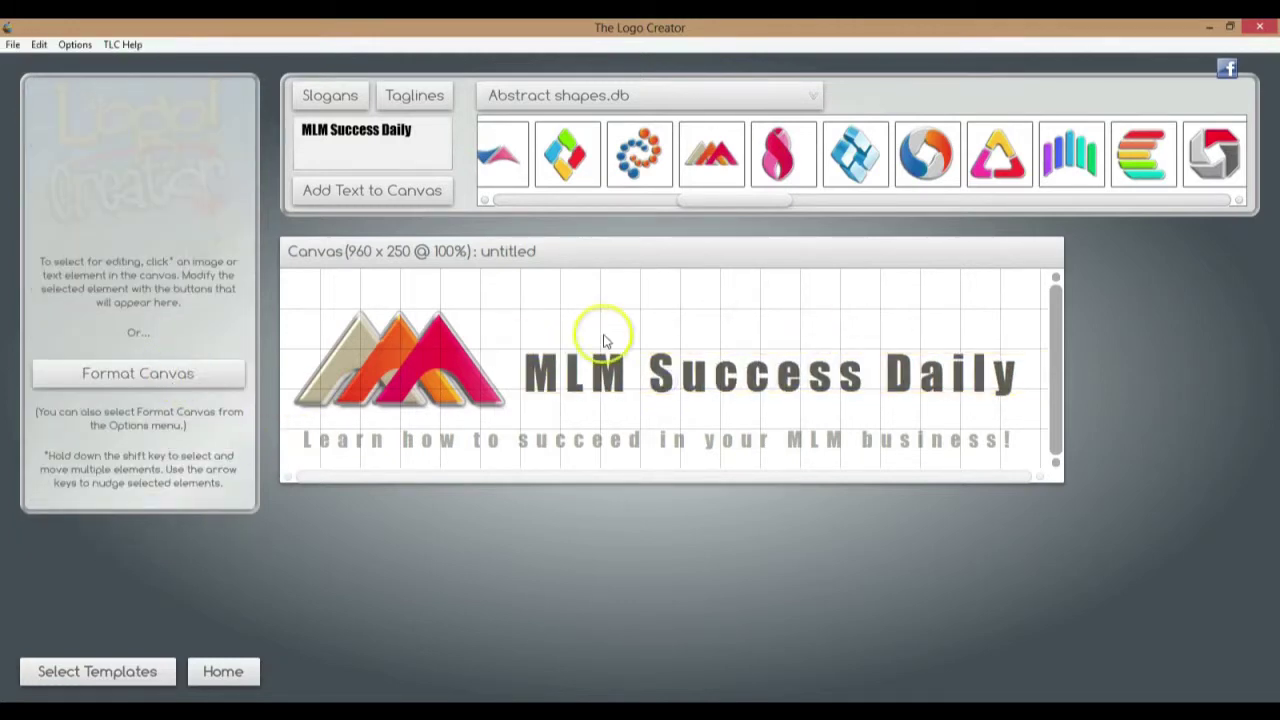
pyautogui.click(615, 372)
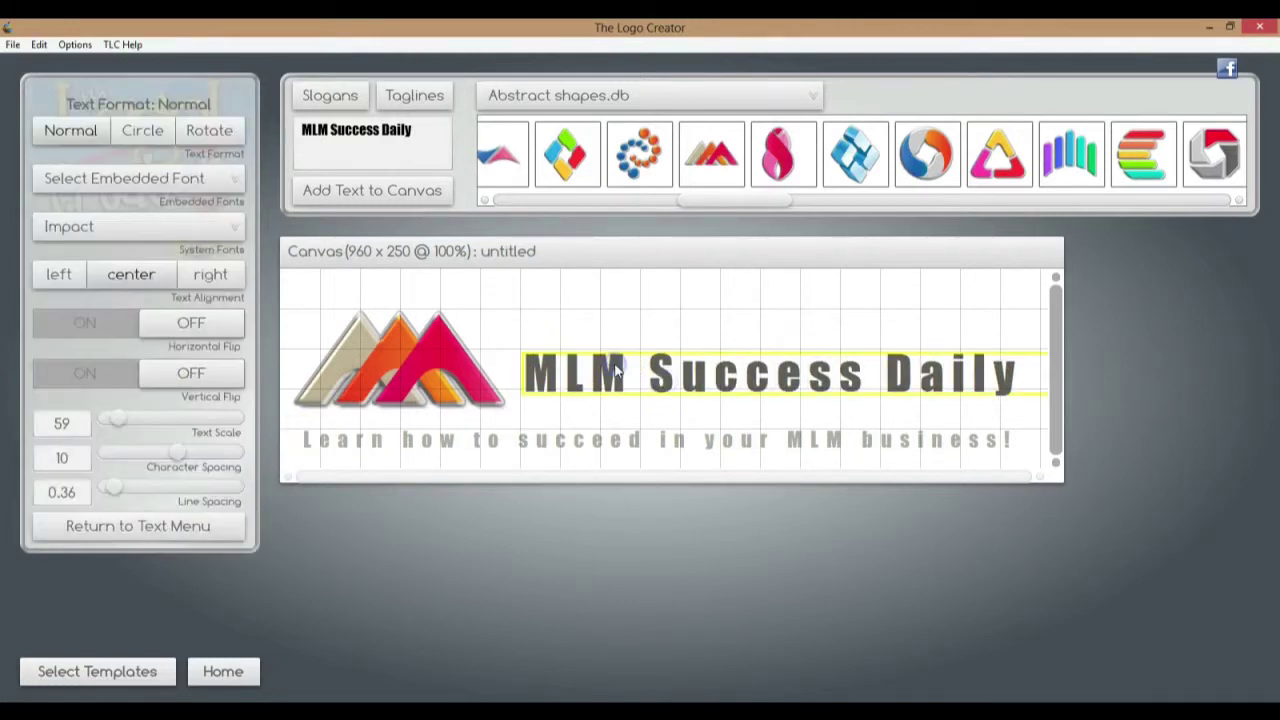
# Step: Browse the embedded font list without choosing a font
pyautogui.click(172, 182)
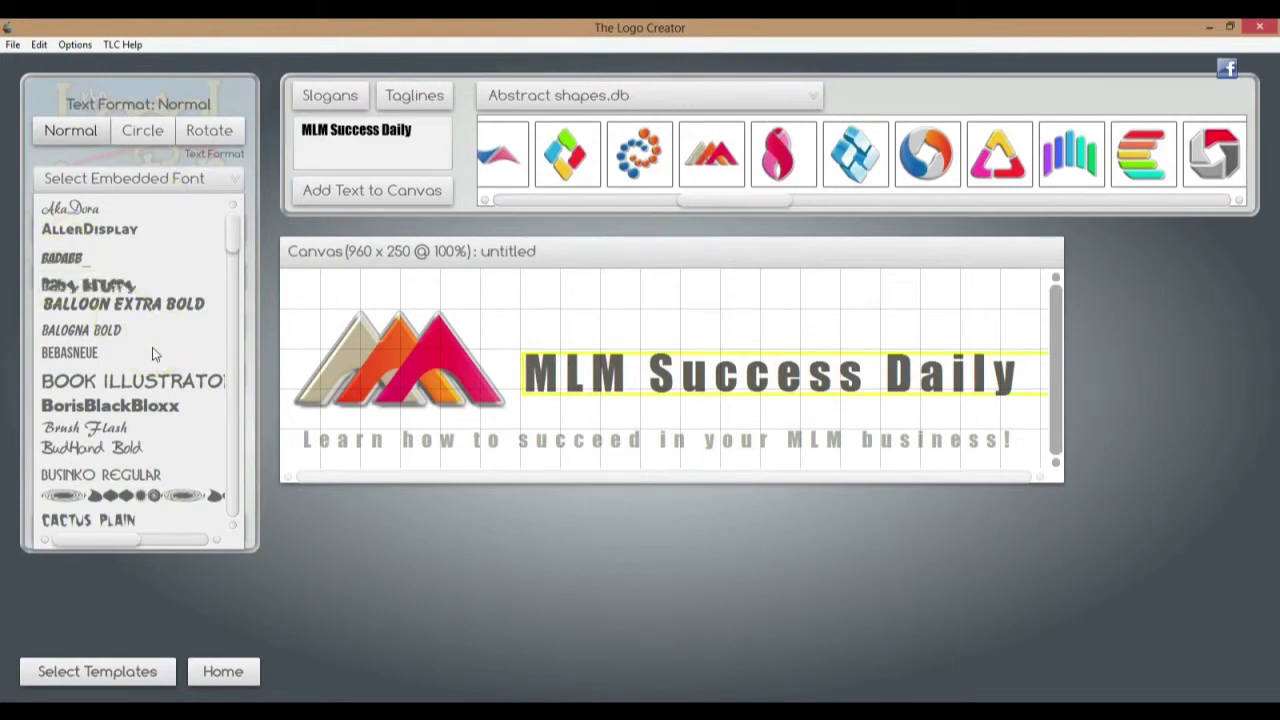
pyautogui.scroll(-10, 153, 350)
pyautogui.scroll(-6, 152, 350)
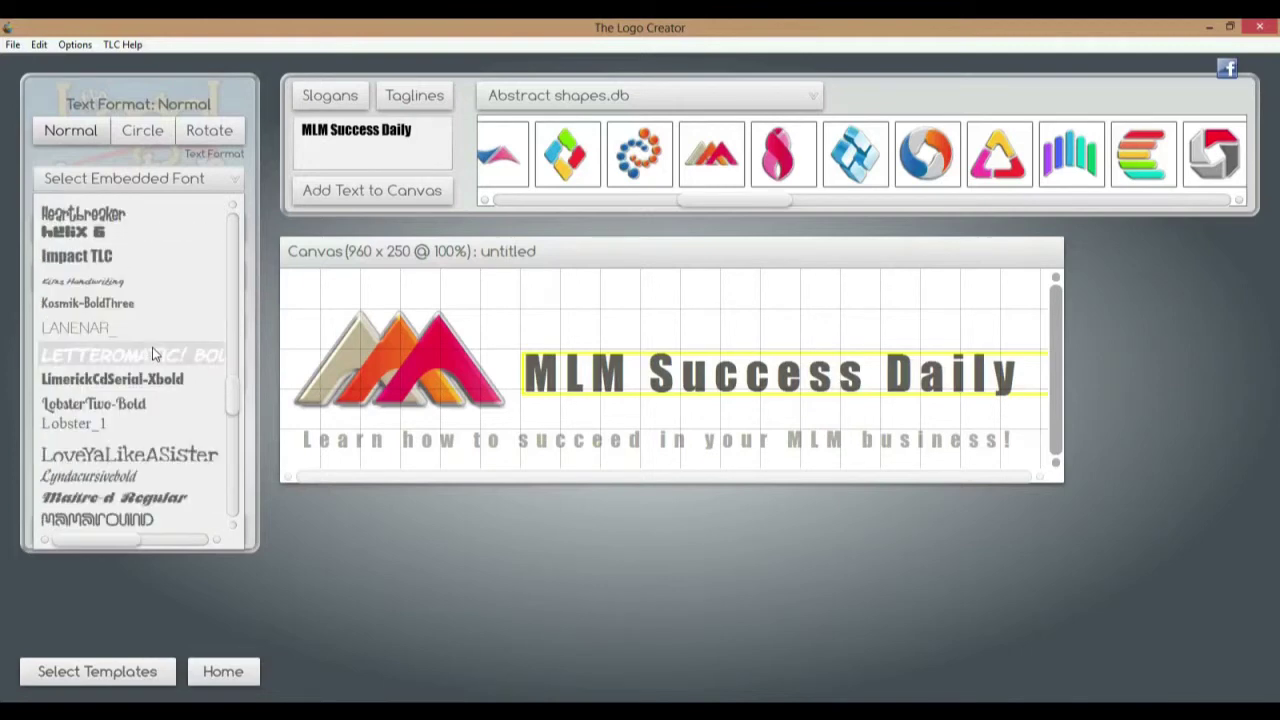
pyautogui.scroll(-5, 152, 354)
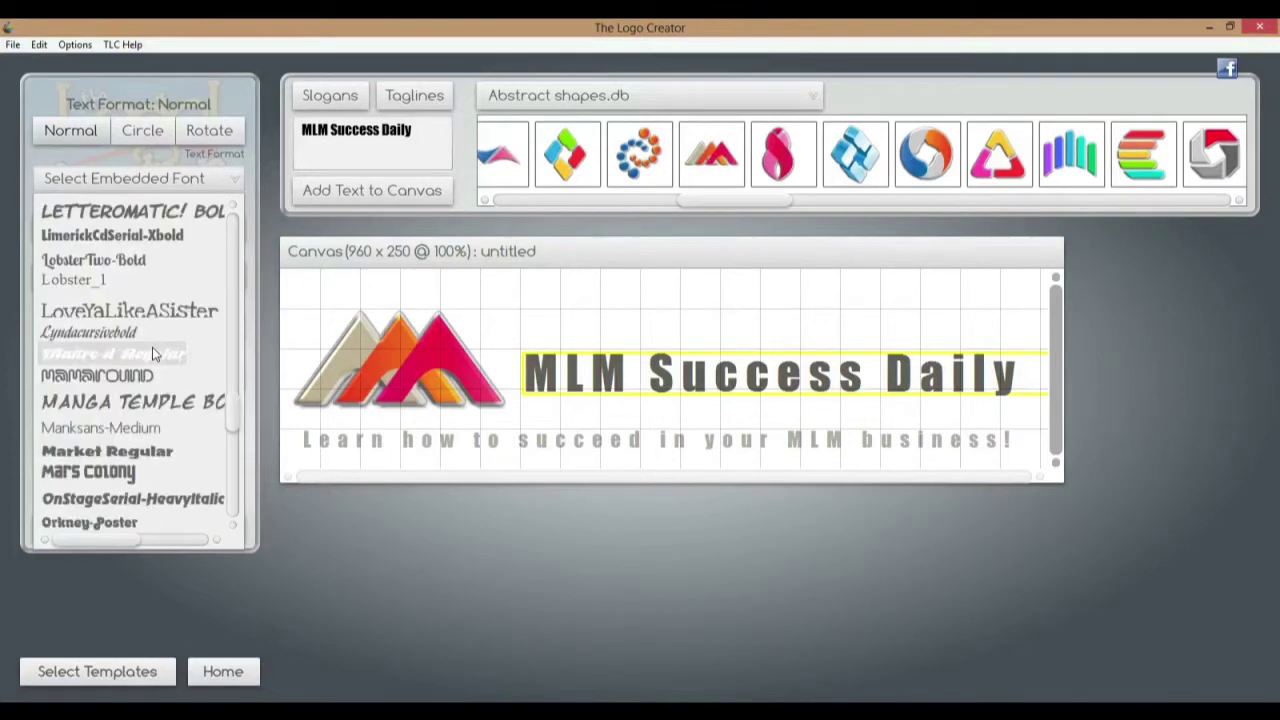
pyautogui.scroll(-6, 152, 354)
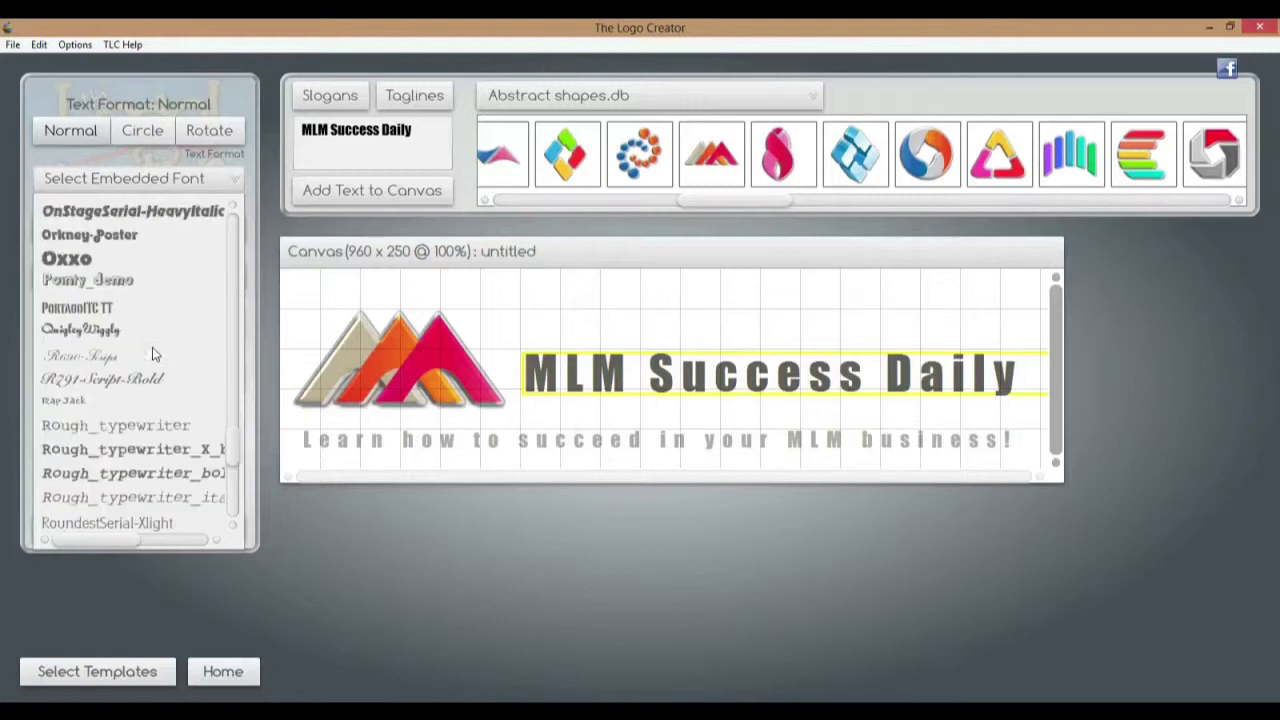
pyautogui.scroll(-3, 152, 354)
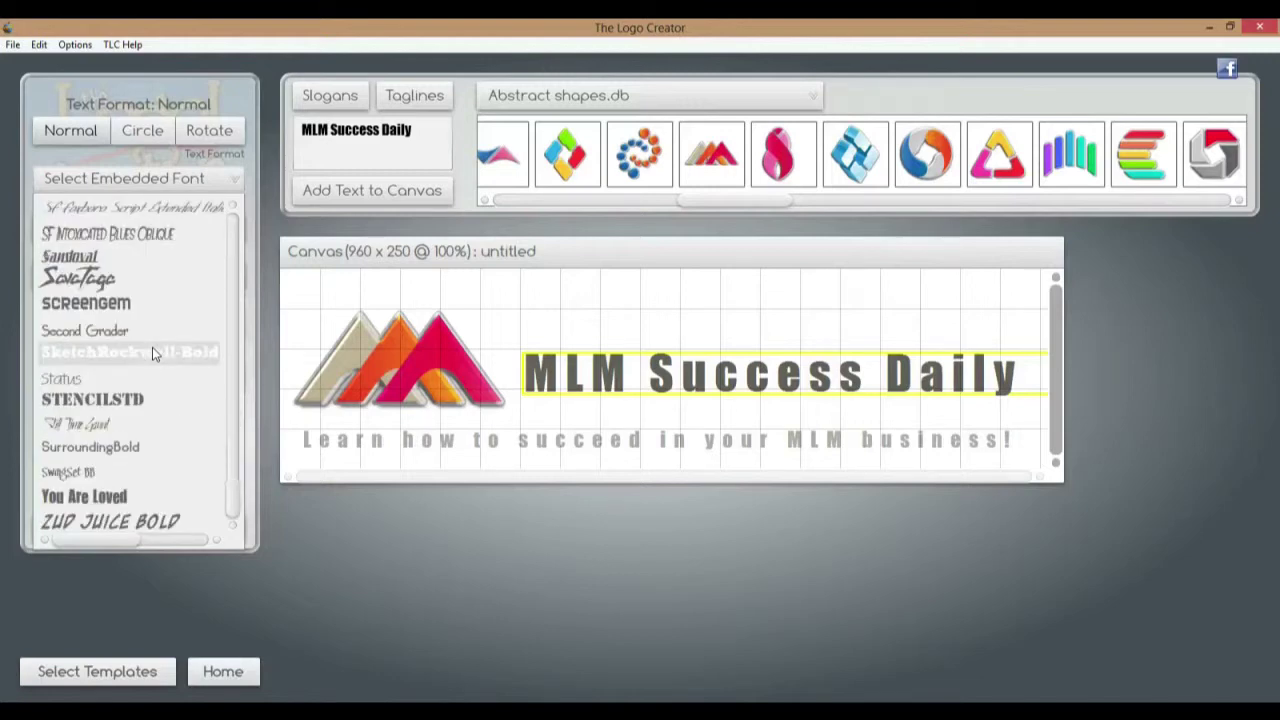
pyautogui.scroll(20, 152, 353)
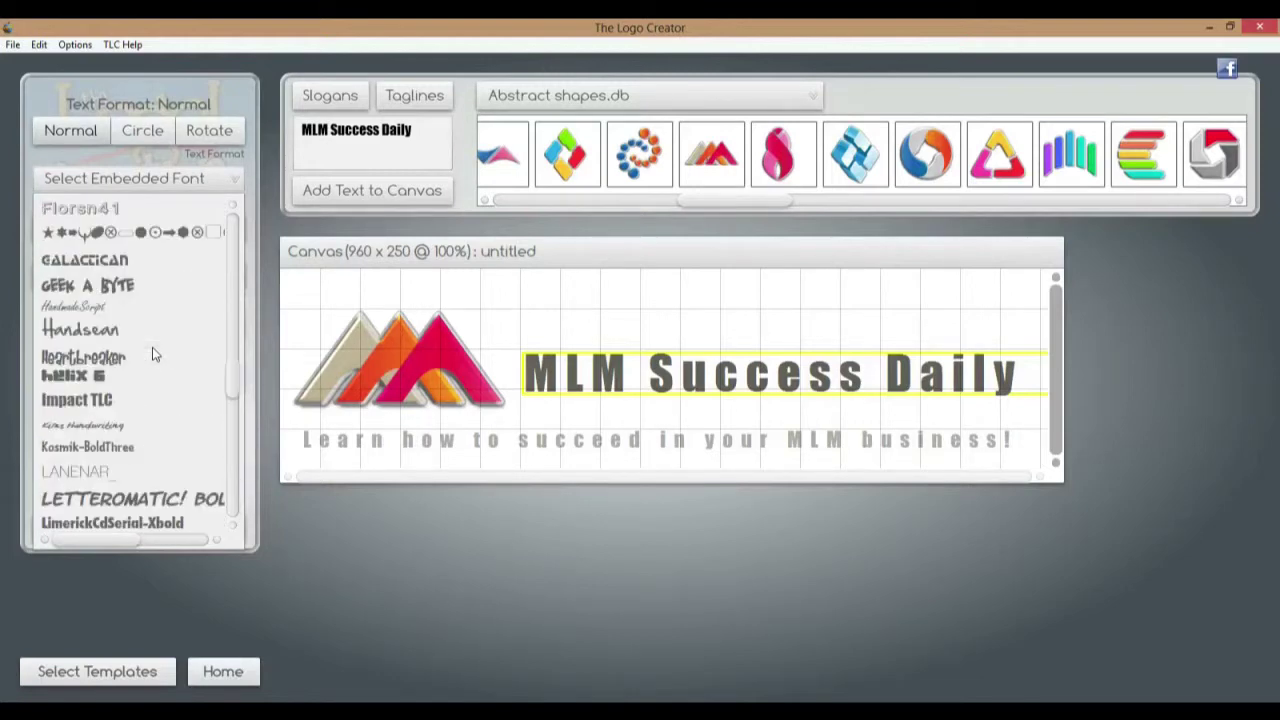
pyautogui.scroll(12, 152, 353)
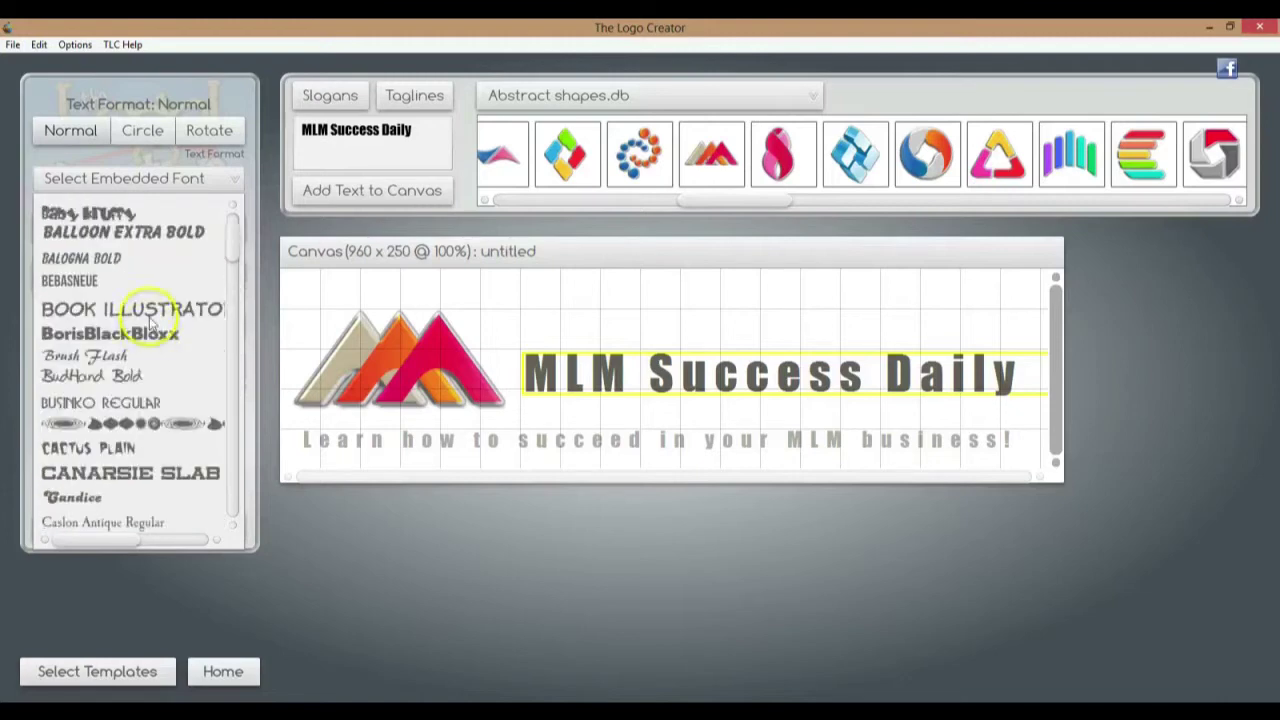
pyautogui.click(141, 172)
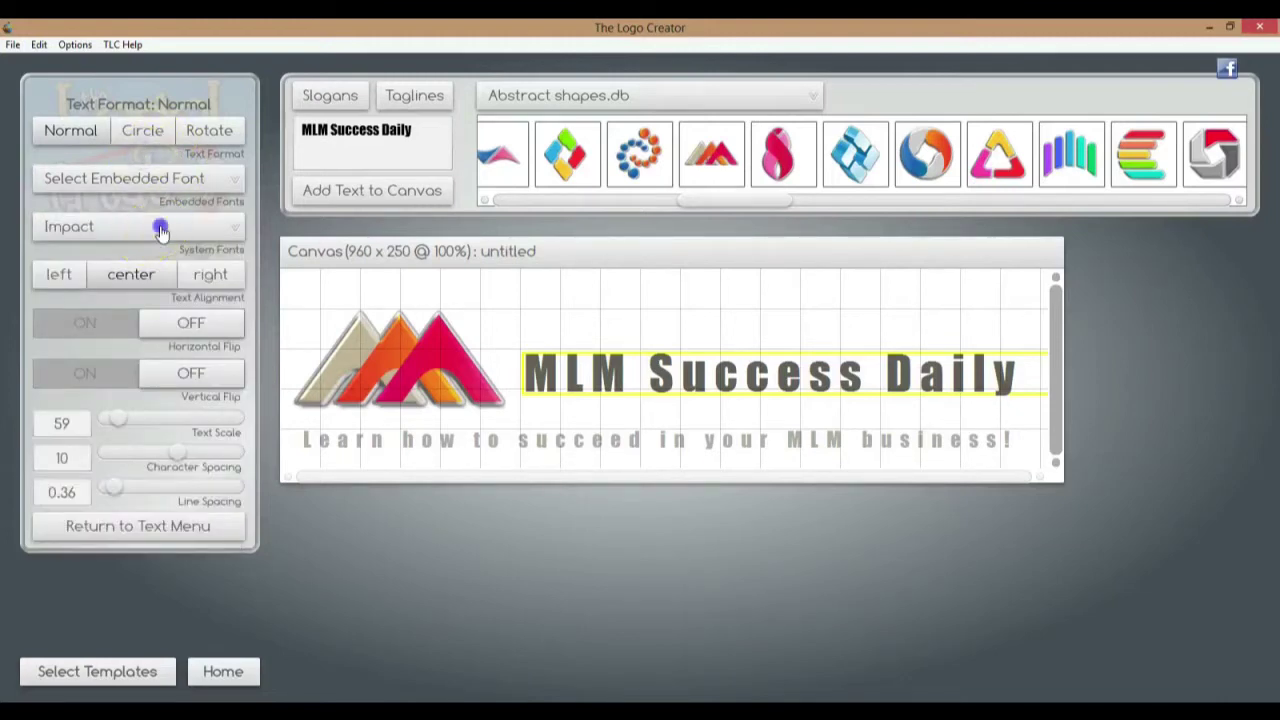
# Step: Apply the Terminator Two system font to the headline
pyautogui.click(162, 226)
pyautogui.scroll(-5, 146, 370)
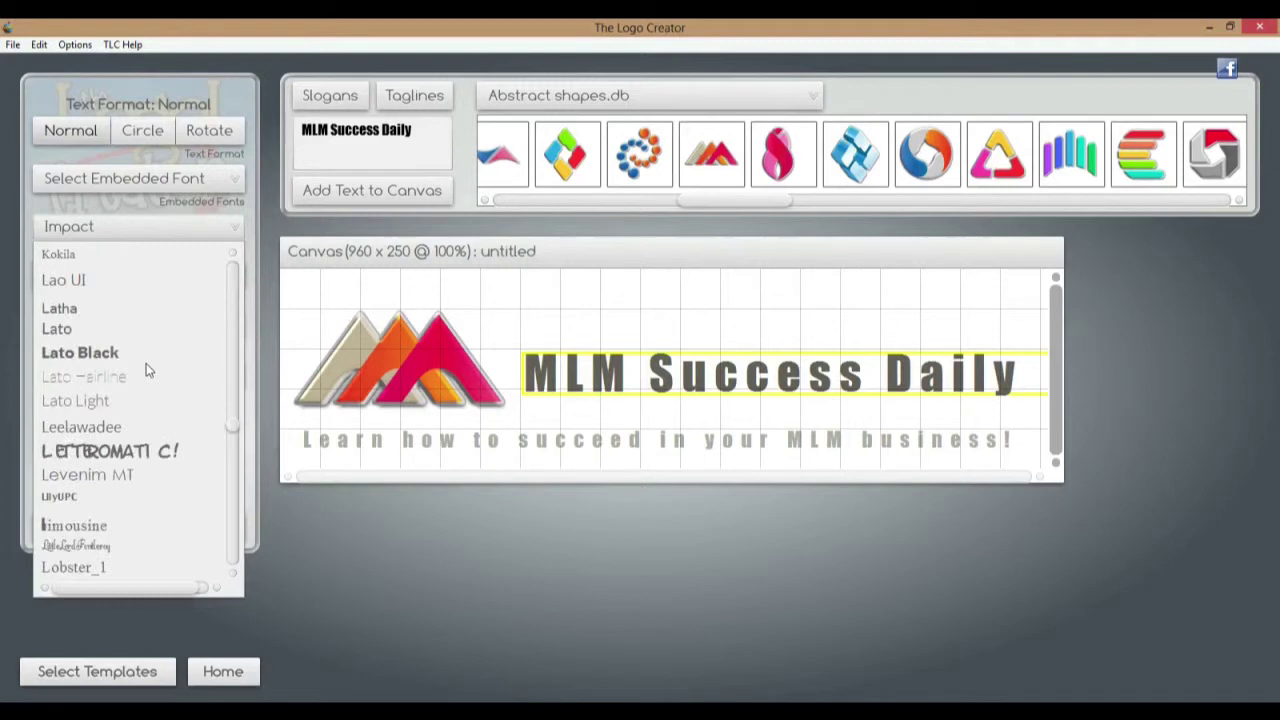
pyautogui.scroll(-10, 146, 370)
pyautogui.scroll(-5, 146, 370)
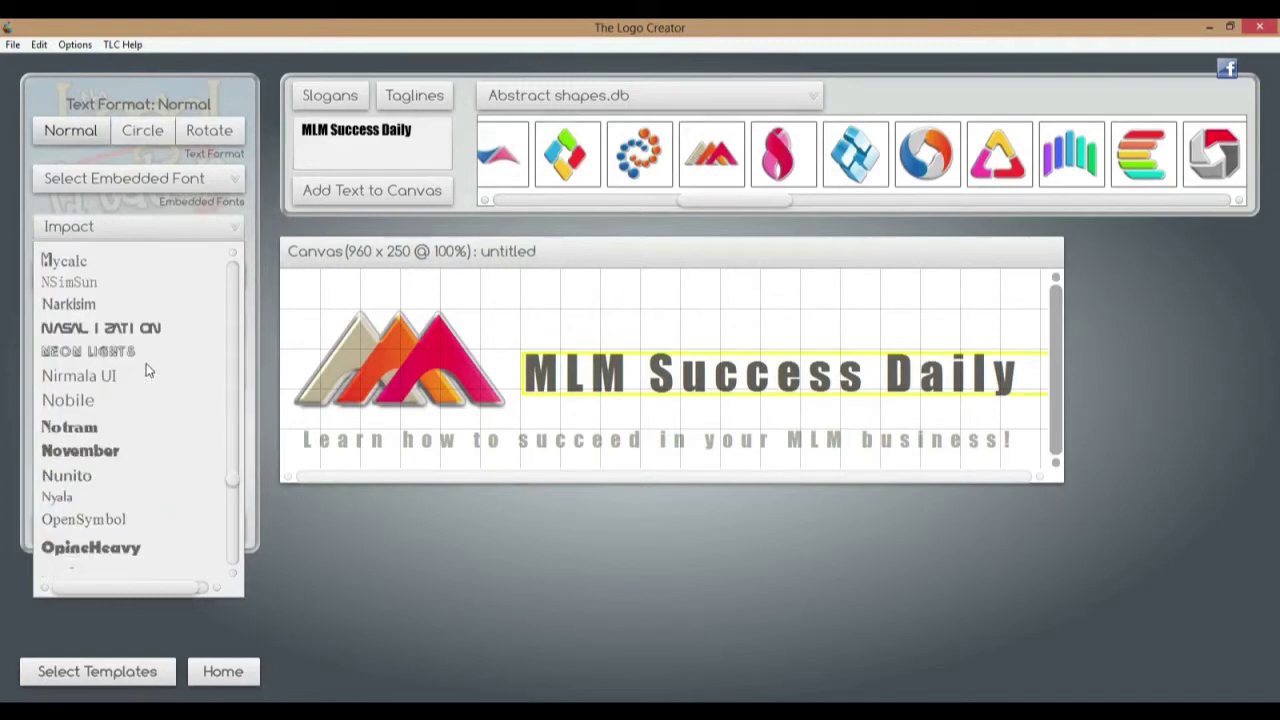
pyautogui.scroll(-6, 146, 370)
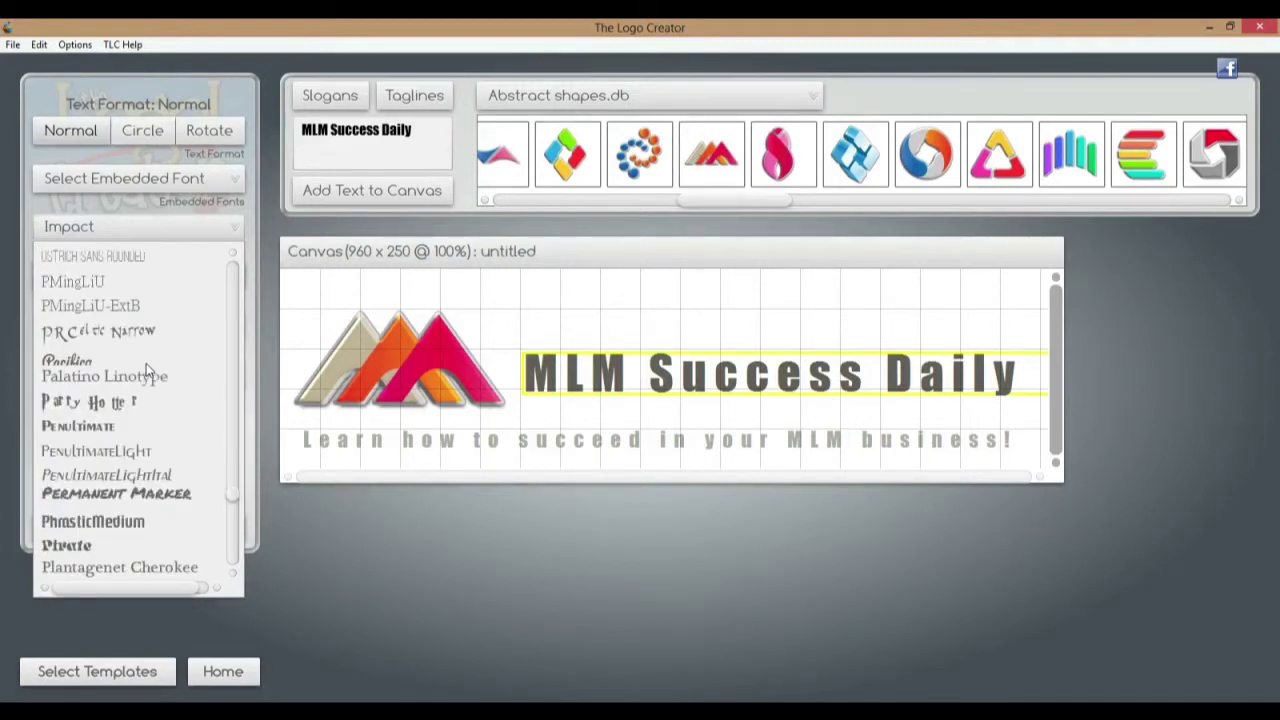
pyautogui.scroll(-5, 146, 363)
pyautogui.scroll(-7, 146, 363)
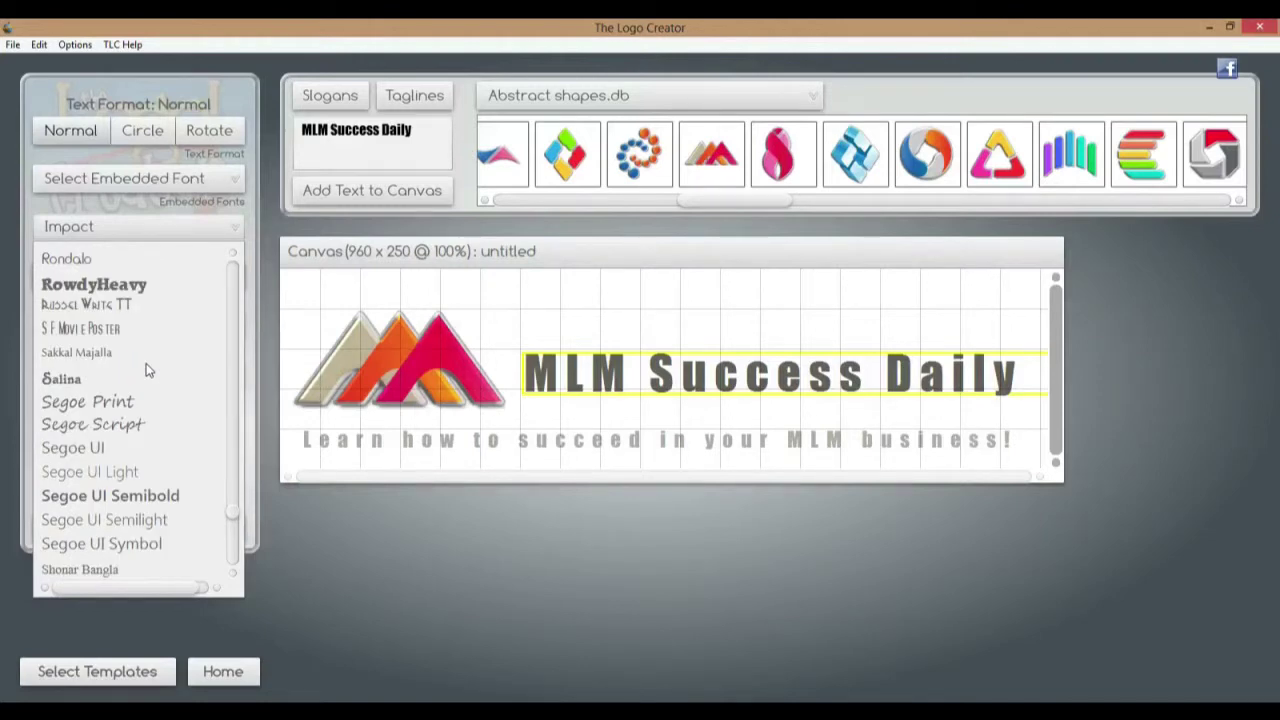
pyautogui.scroll(-3, 146, 370)
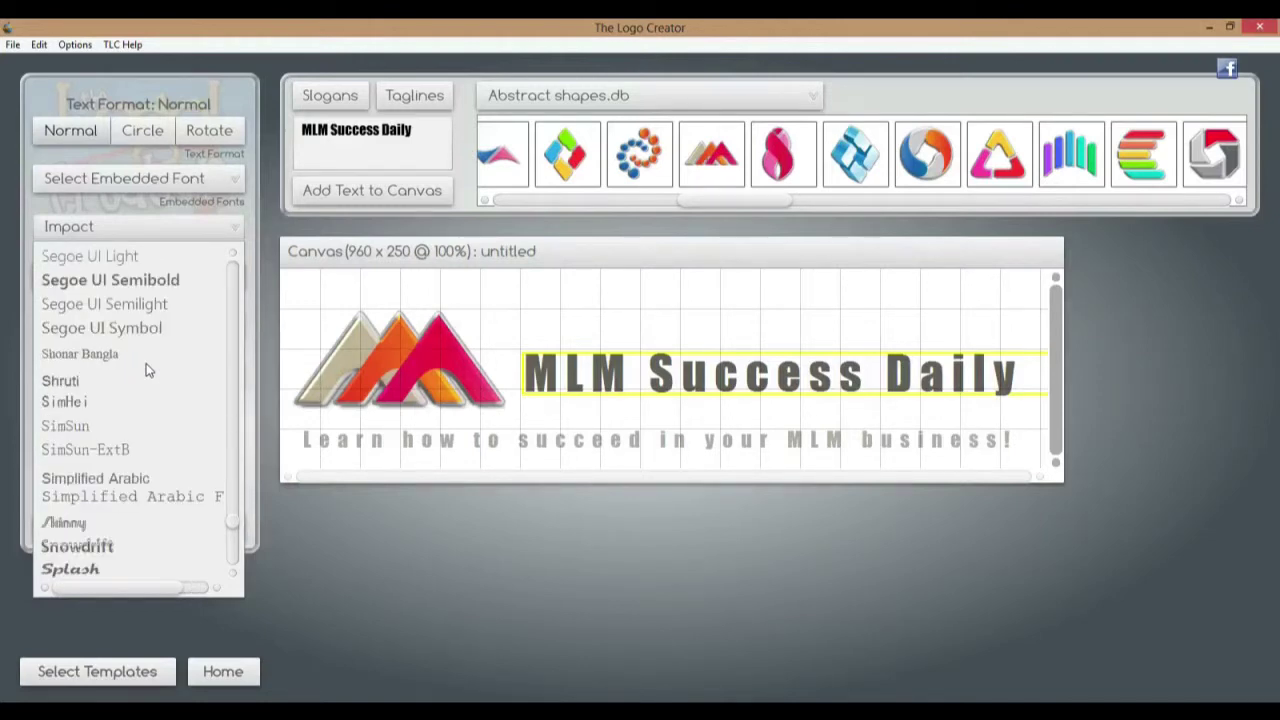
pyautogui.scroll(-2, 146, 370)
pyautogui.scroll(-2, 146, 370)
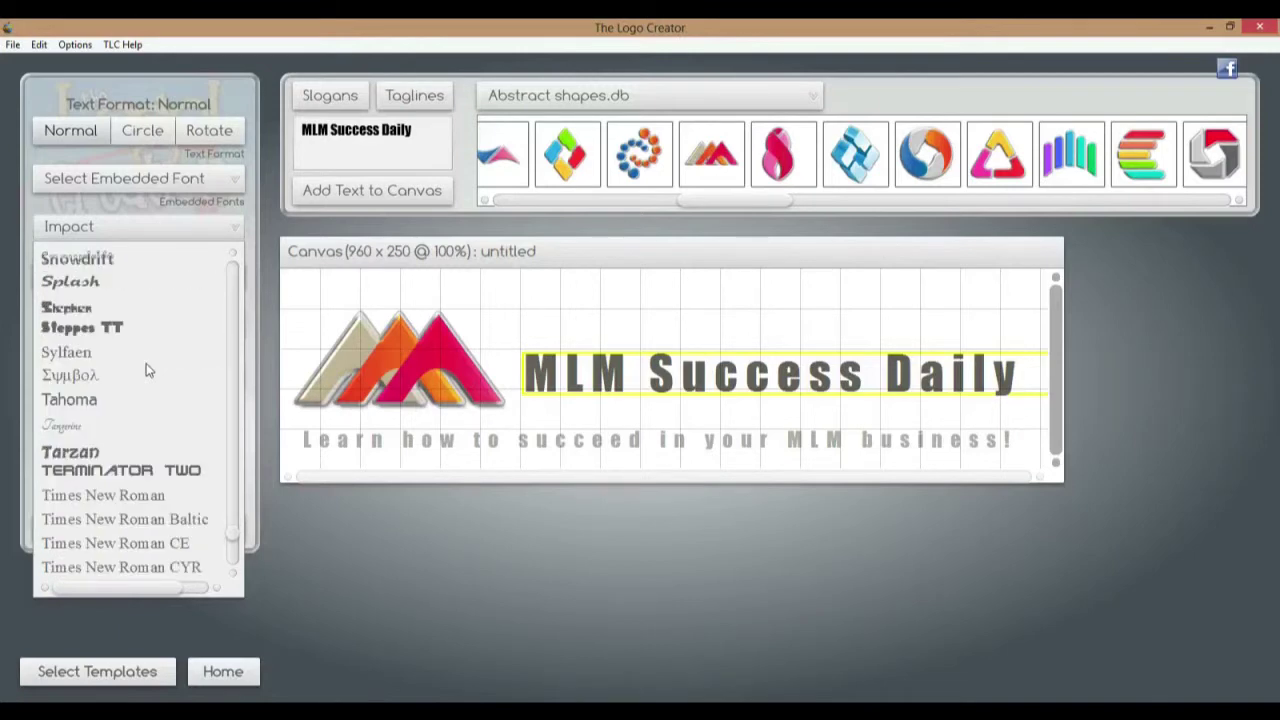
pyautogui.click(178, 476)
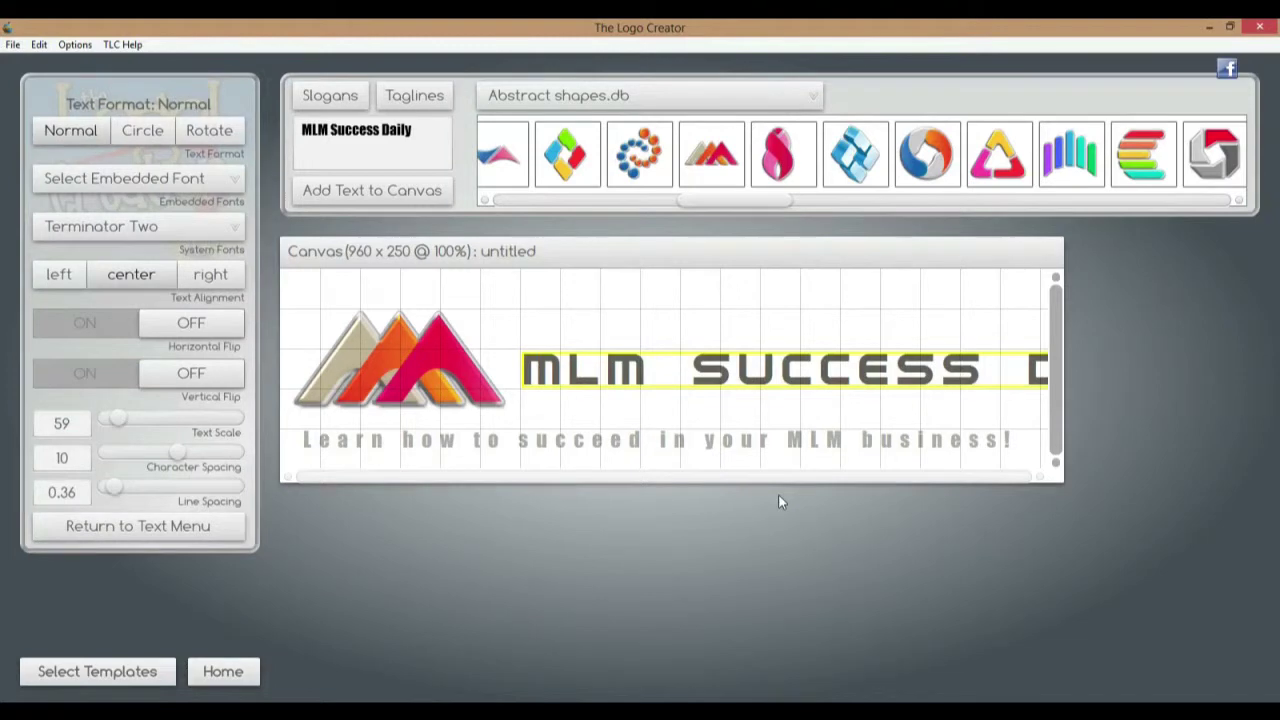
# Step: Shrink the headline to text scale 38 and nudge it slightly down-left to fit the canvas
pyautogui.click(117, 428)
pyautogui.moveTo(117, 428); pyautogui.dragTo(113, 429)
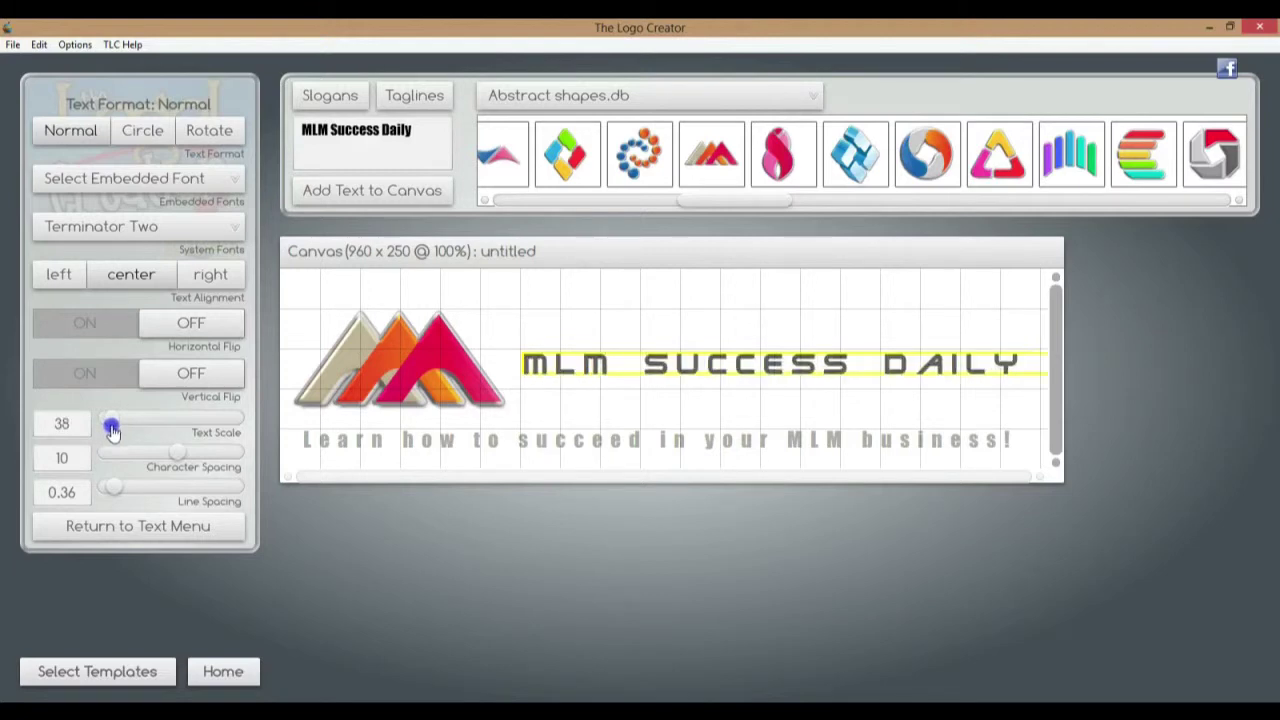
pyautogui.click(614, 300)
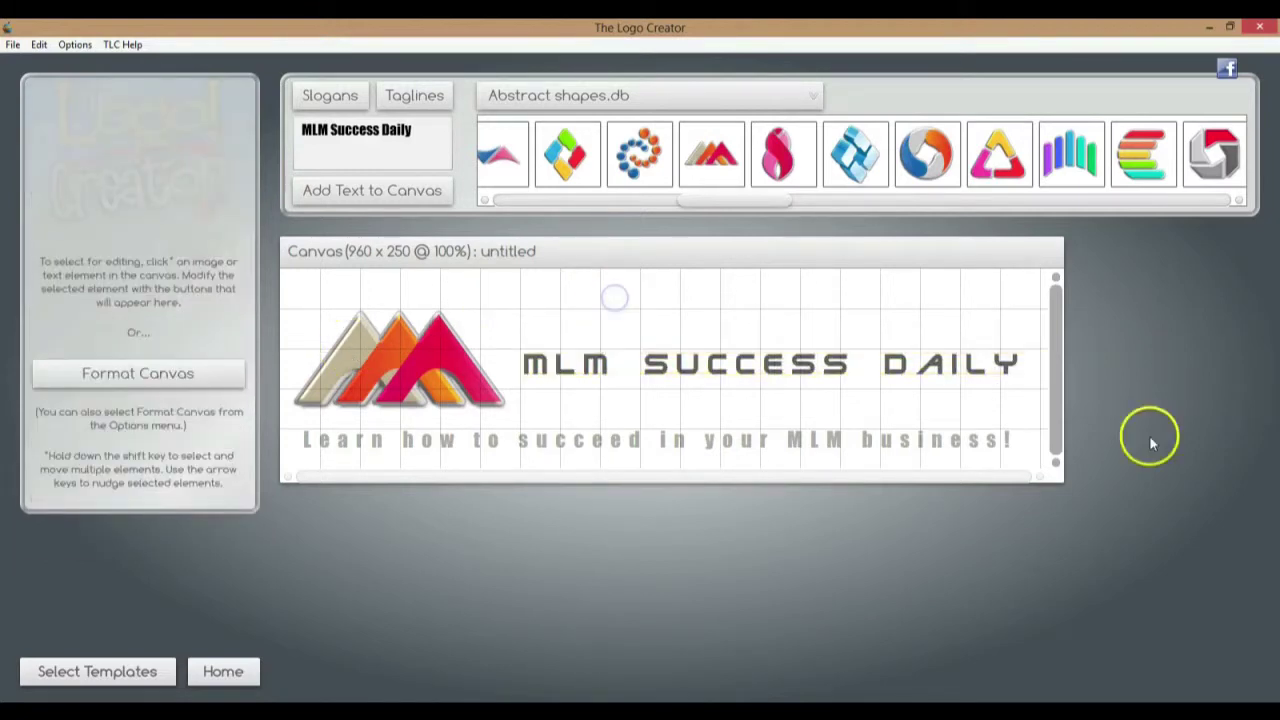
pyautogui.click(896, 377)
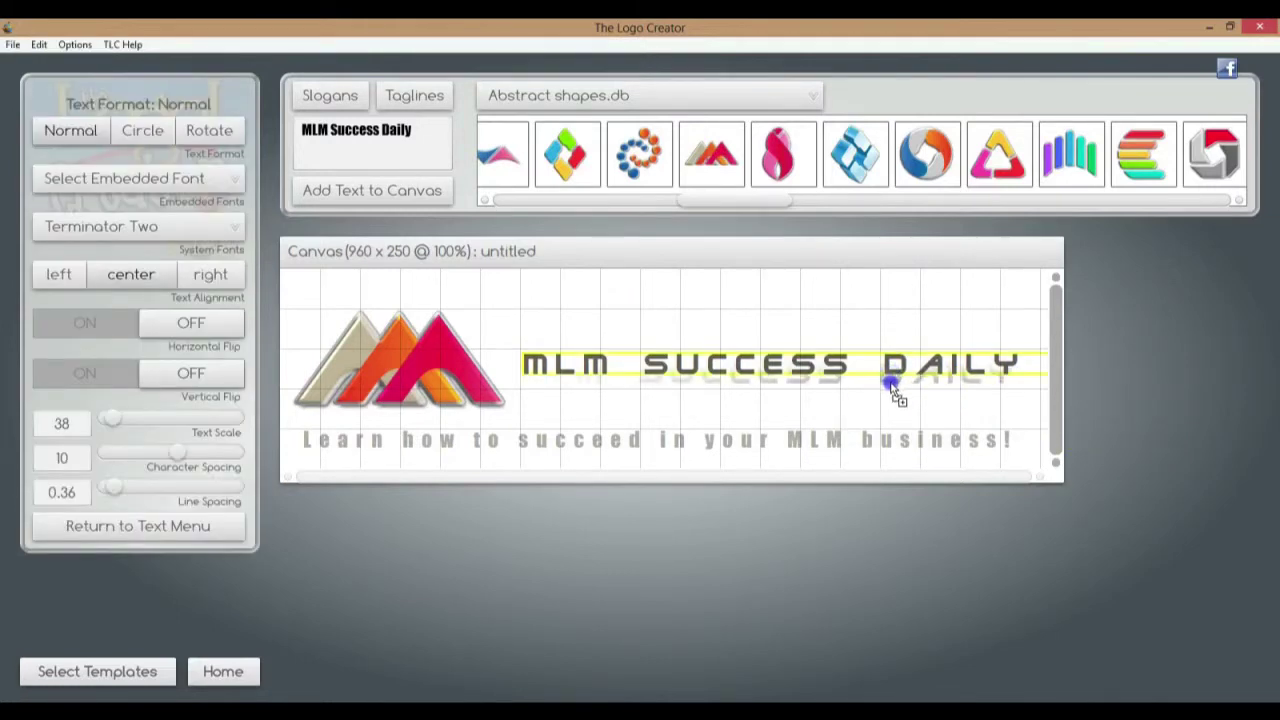
pyautogui.moveTo(891, 383); pyautogui.dragTo(887, 393)
pyautogui.click(913, 338)
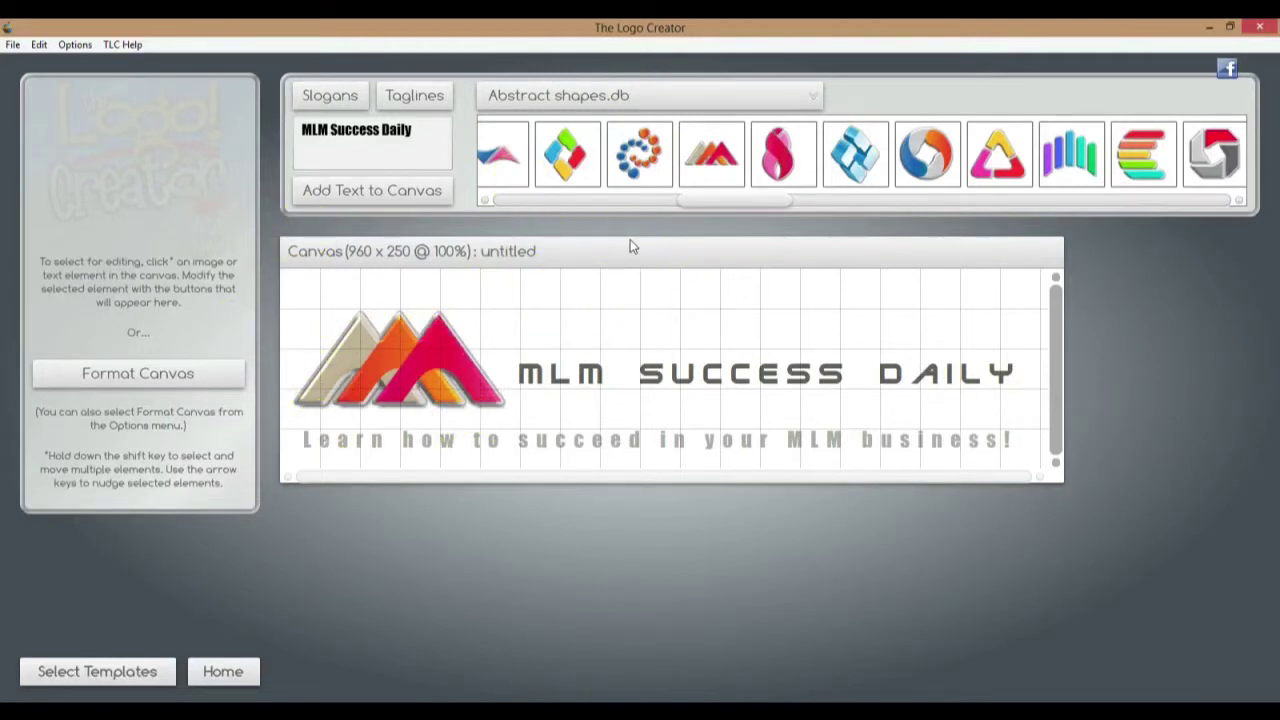
pyautogui.click(13, 44)
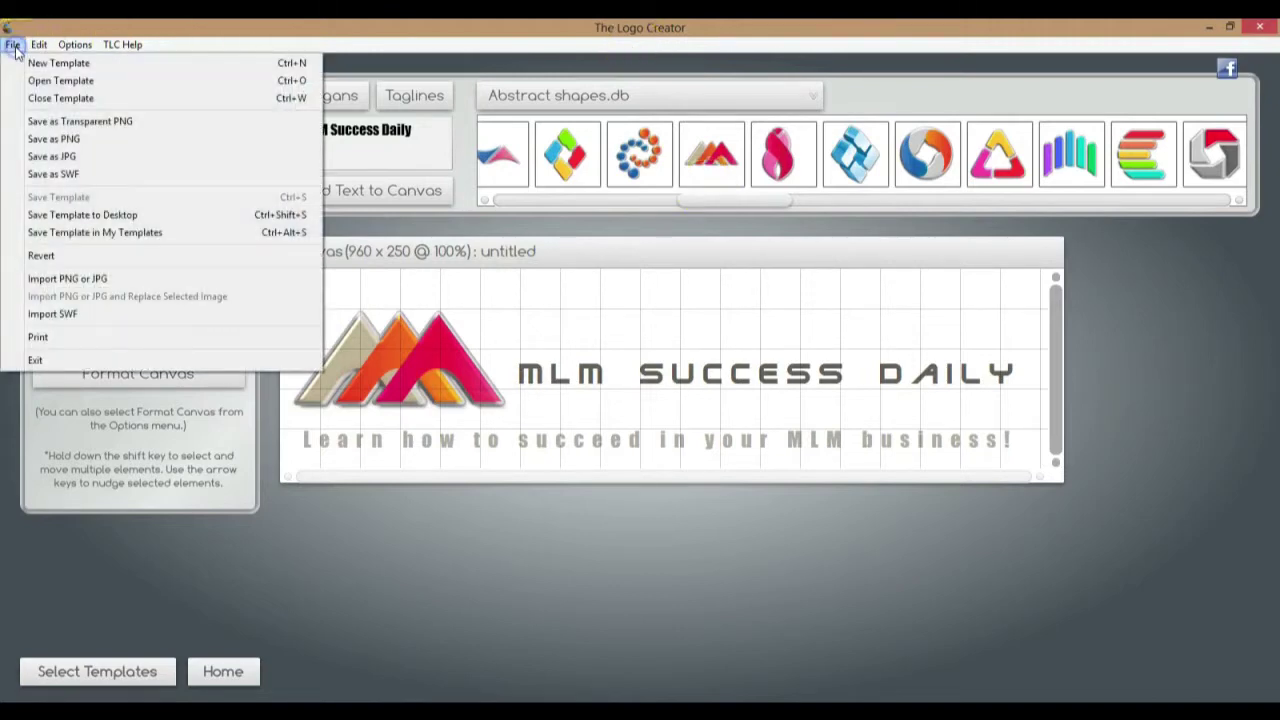
# Step: Save the header canvas as a transparent PNG named 'logo' in Marketing Images
pyautogui.click(72, 121)
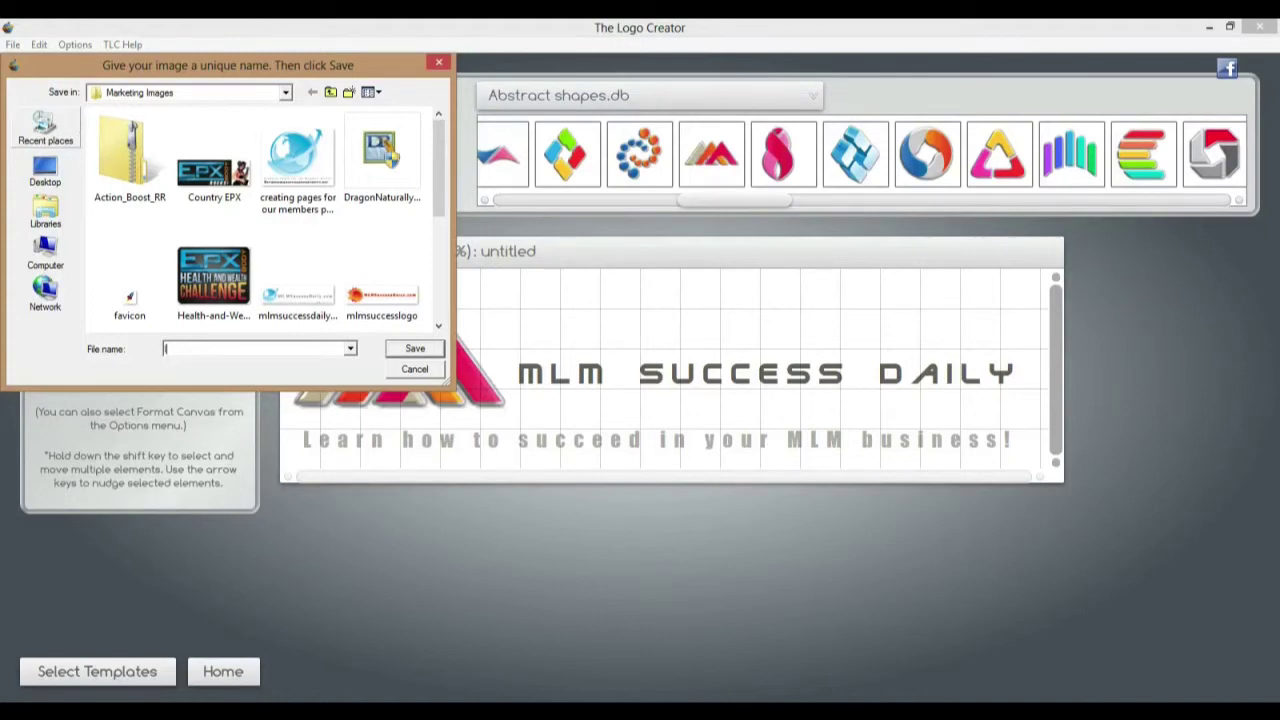
pyautogui.write('logo')
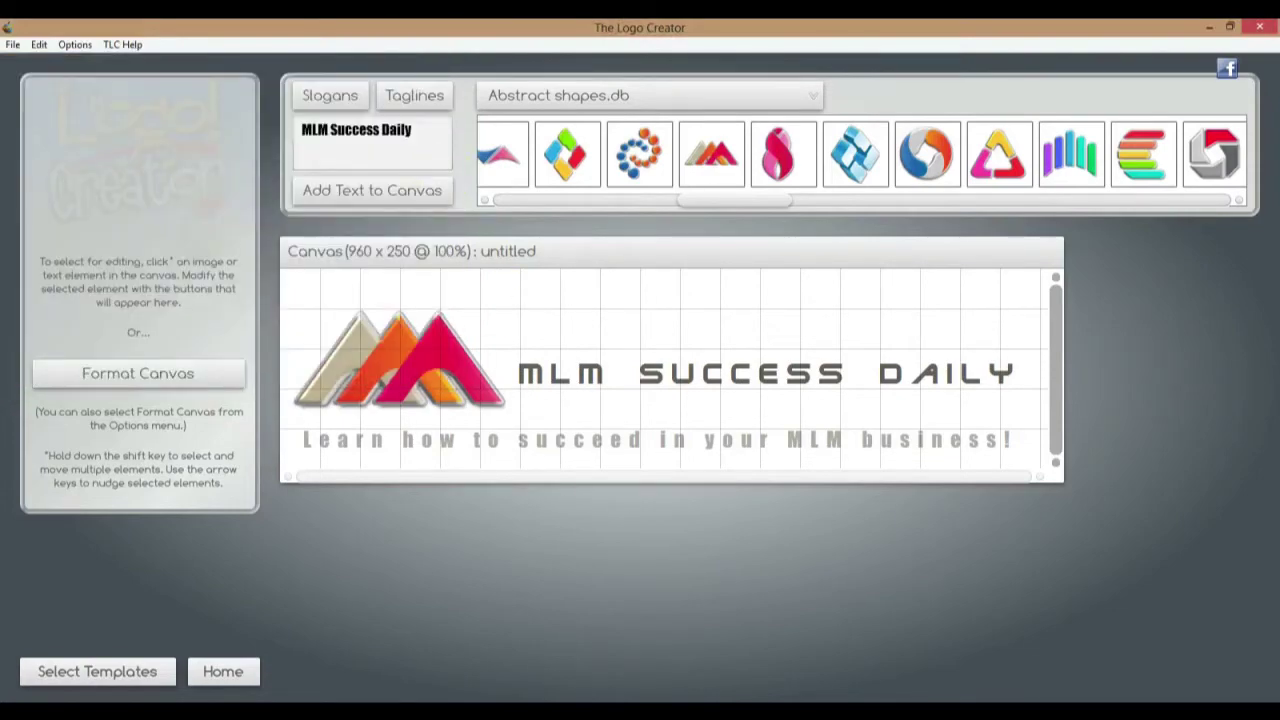
# Step: Upload logo.PNG as the WordPress custom header, publish it, and view the live site
pyautogui.click(105, 630)
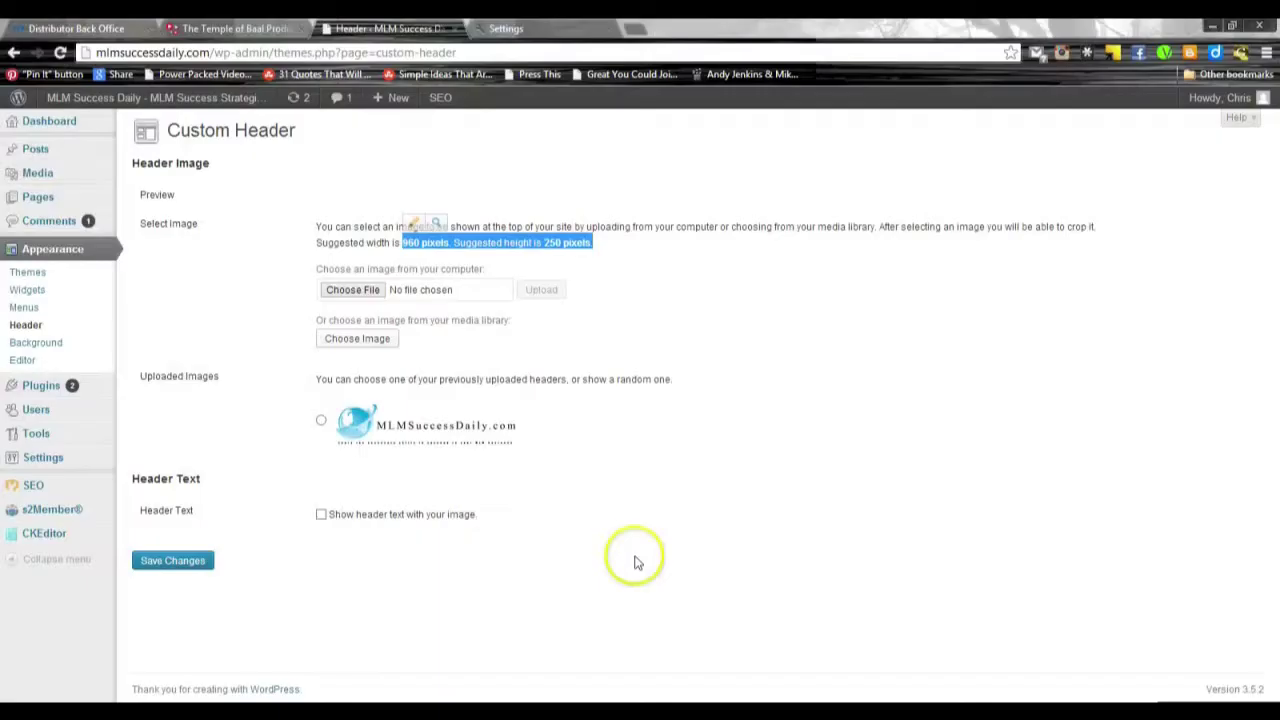
pyautogui.click(372, 290)
pyautogui.click(286, 294)
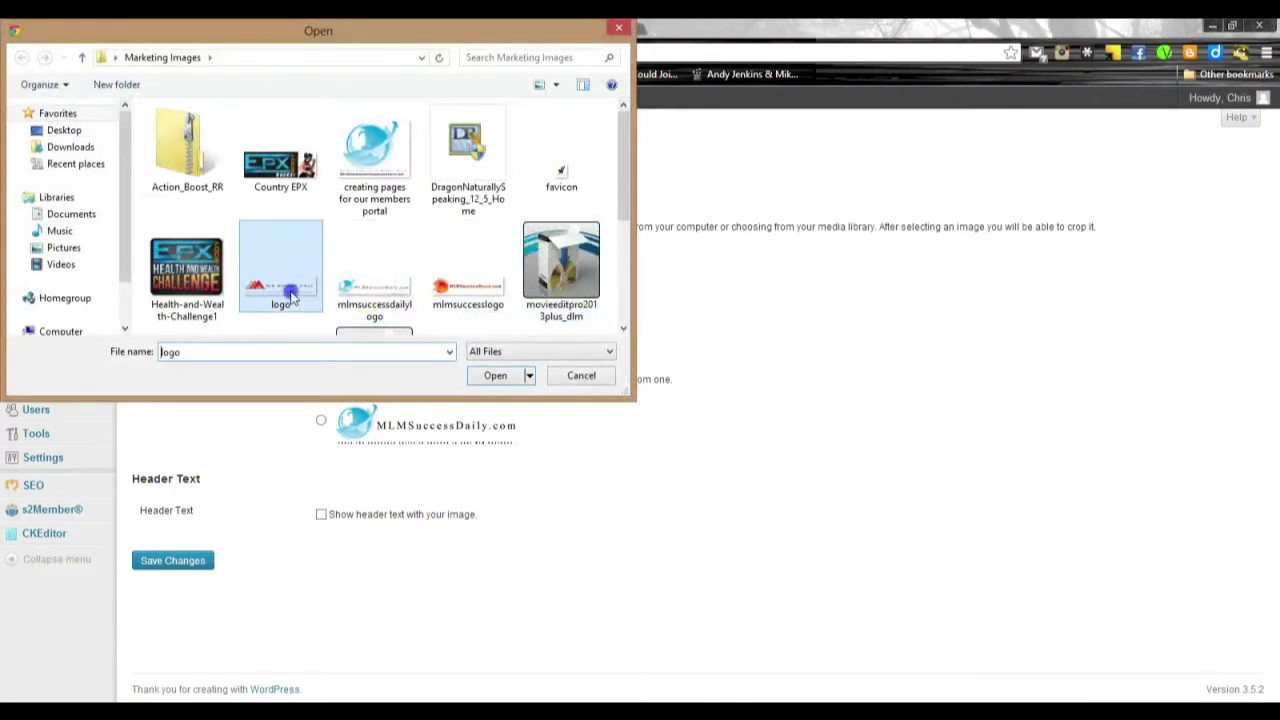
pyautogui.doubleClick(286, 294)
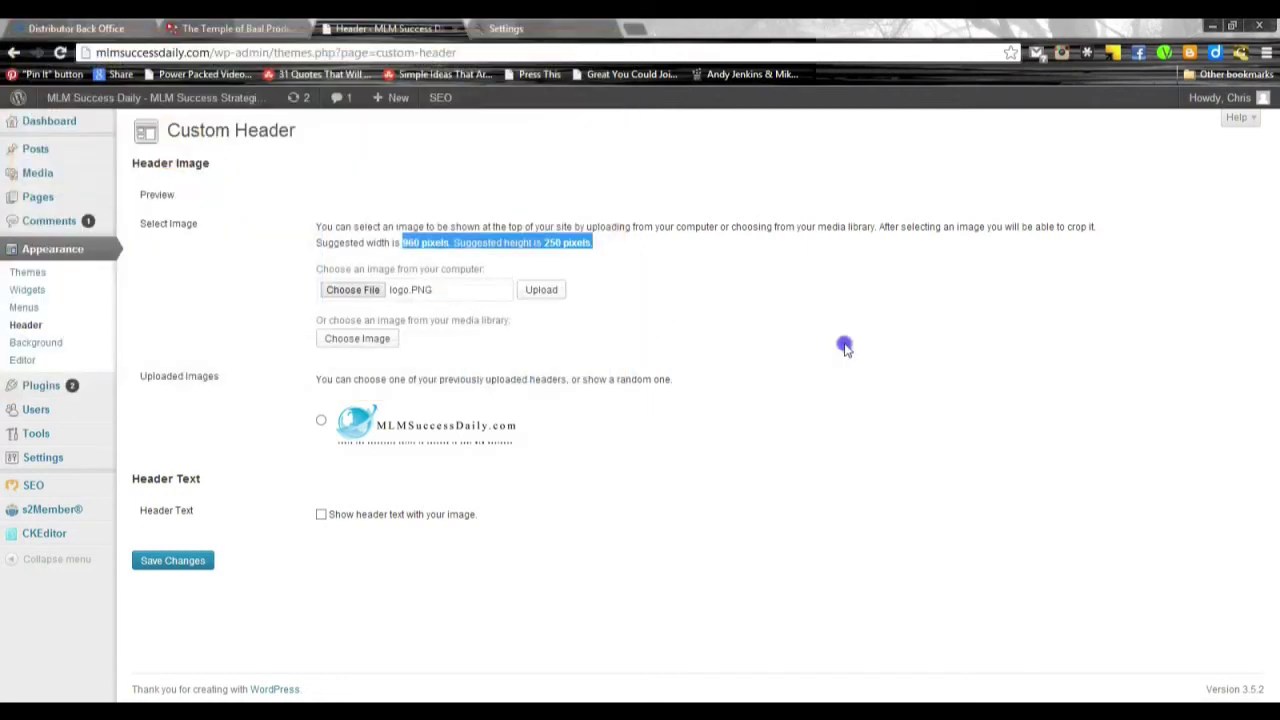
pyautogui.click(541, 289)
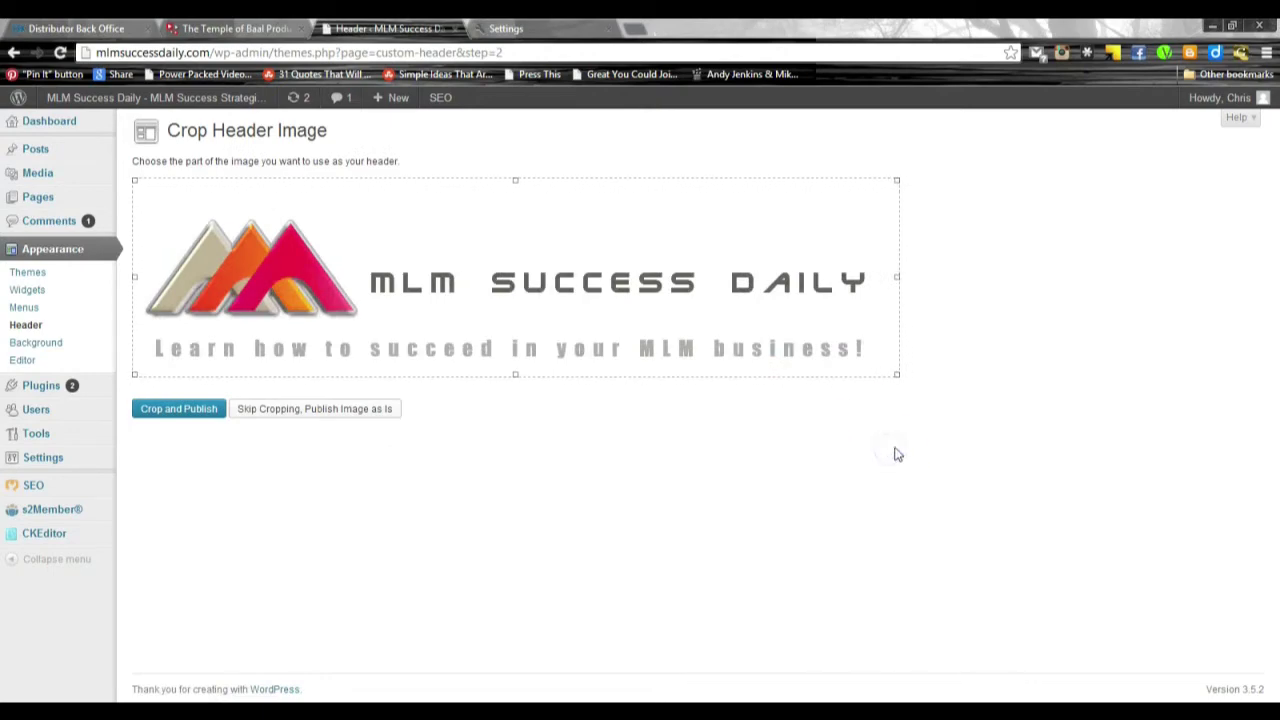
pyautogui.click(198, 418)
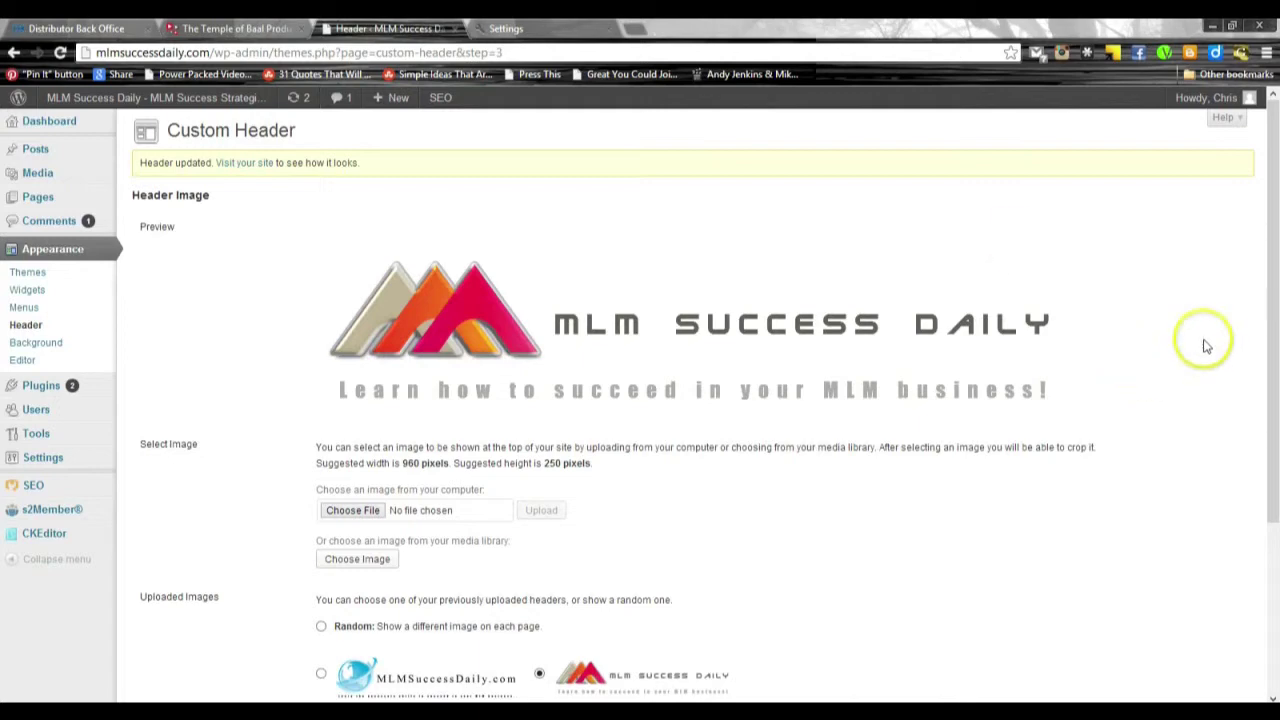
pyautogui.click(168, 102)
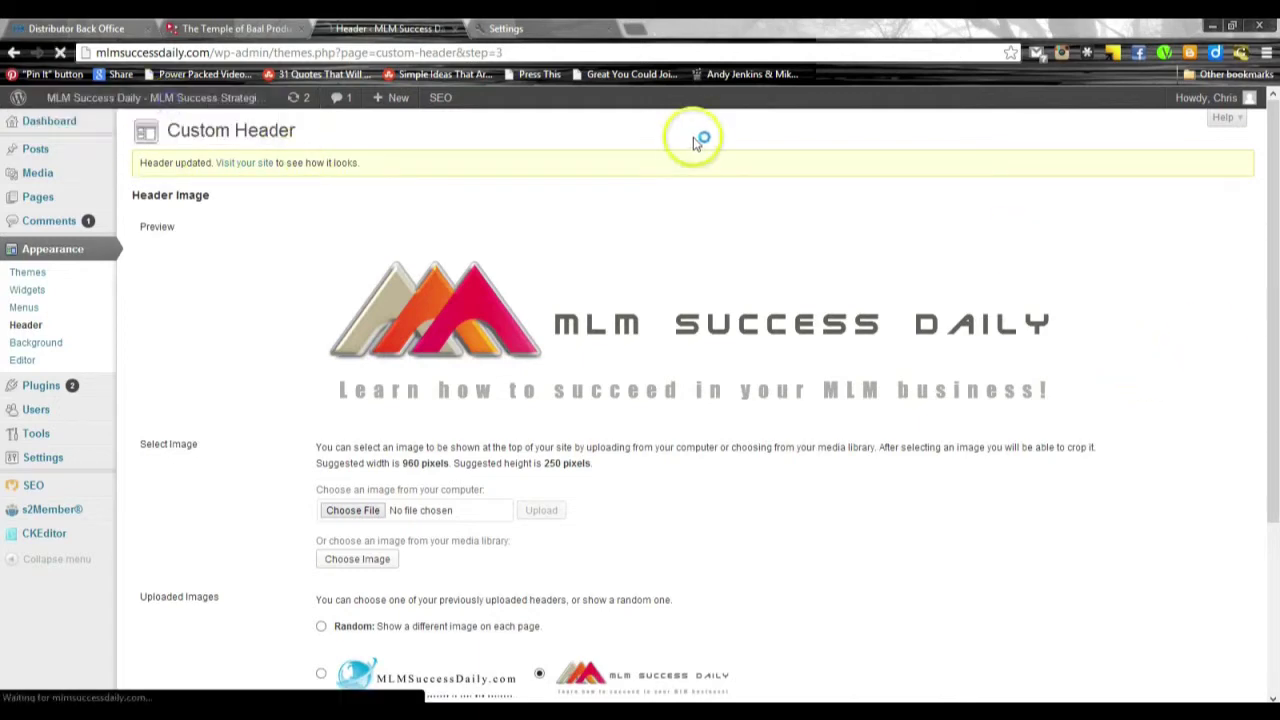